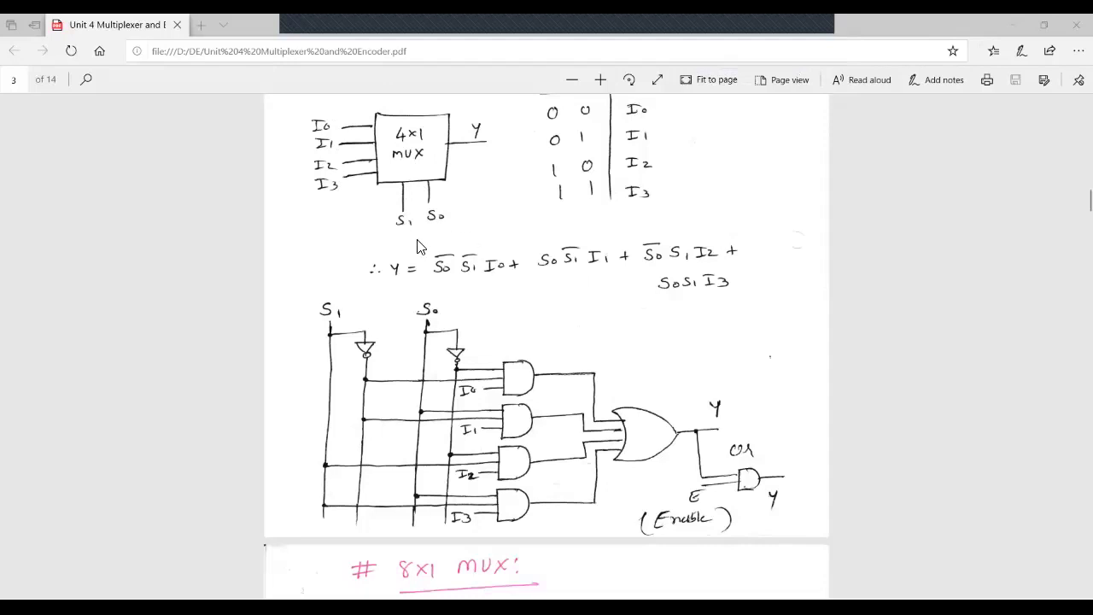
# Review the 4x1 MUX block diagram, truth table, output equation and gate-level circuit in the PDF notes
pyautogui.scroll(1, 421, 245)
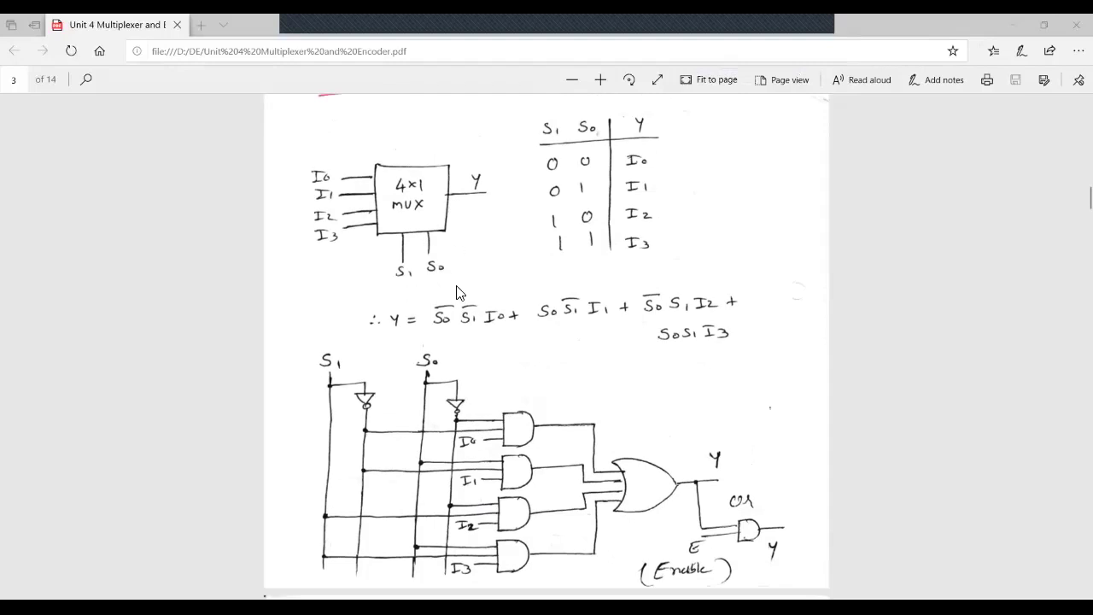
pyautogui.scroll(1, 430, 223)
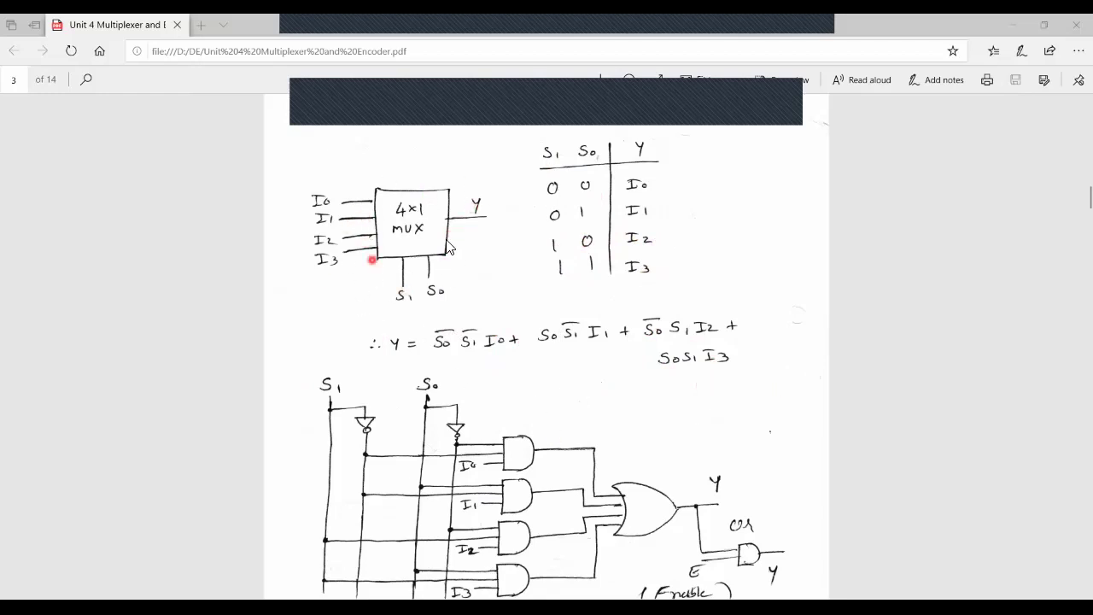
pyautogui.scroll(-2, 541, 374)
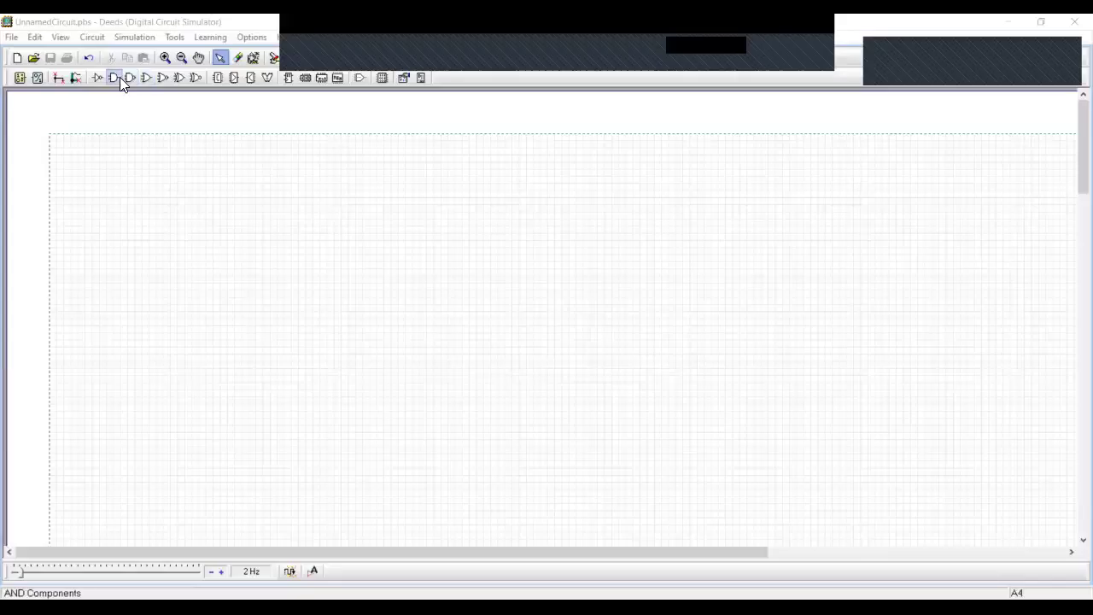
# Switch to Deeds Digital Circuit Simulator and place four 3-input AND gates in a vertical column on the blank circuit sheet
pyautogui.click(116, 79)
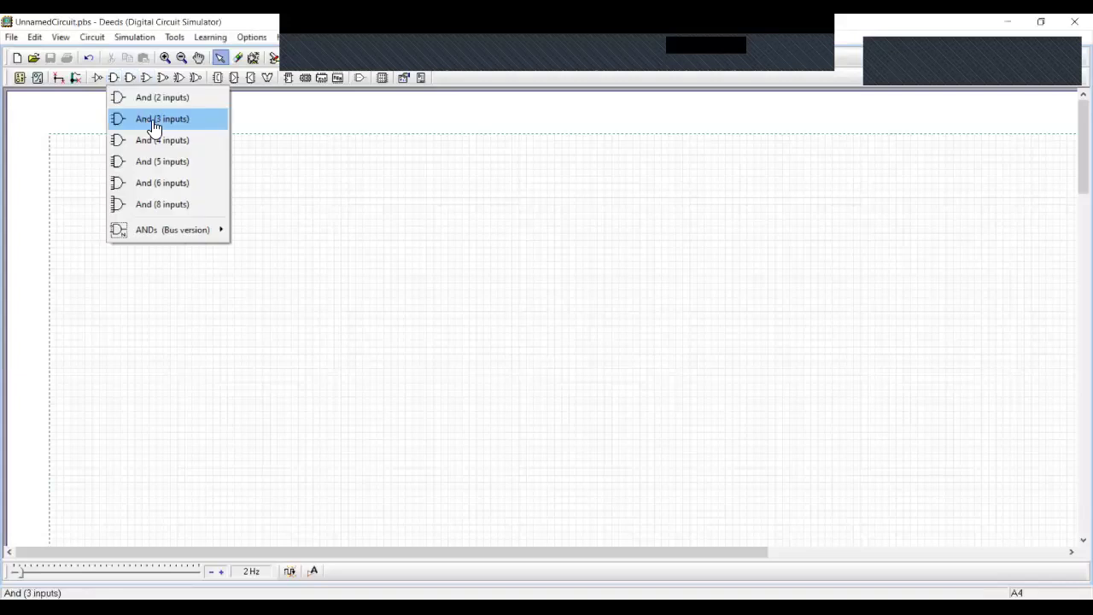
pyautogui.click(145, 118)
pyautogui.click(456, 222)
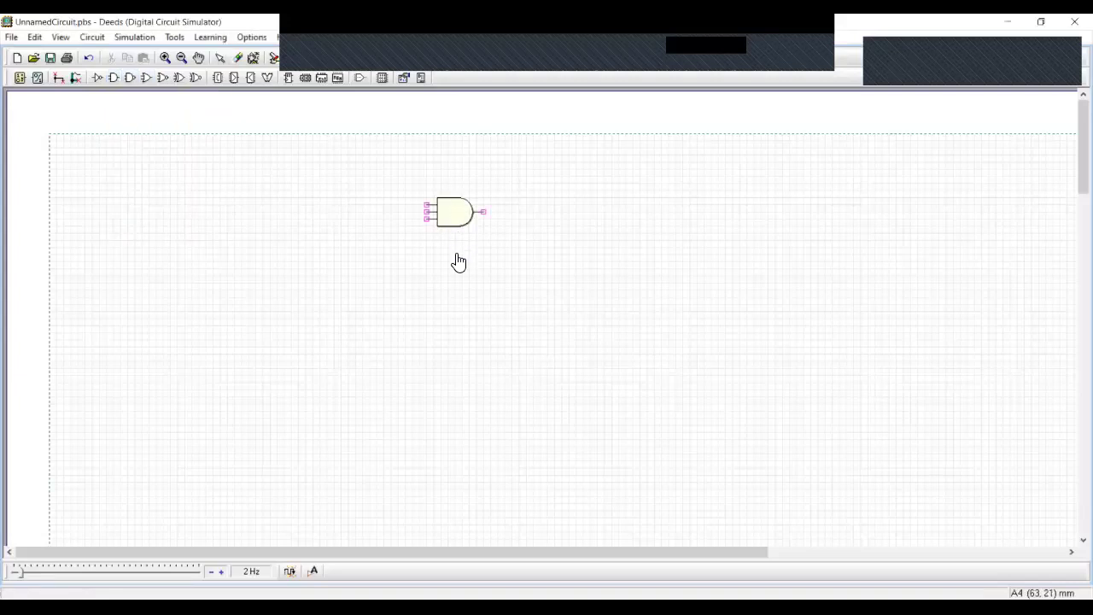
pyautogui.click(463, 298)
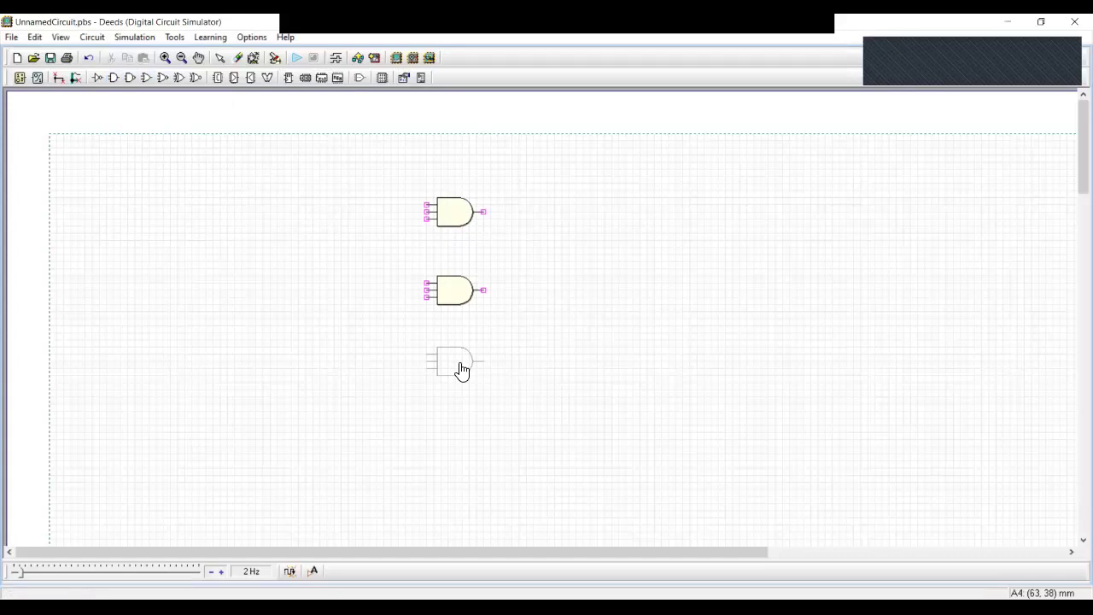
pyautogui.click(461, 369)
pyautogui.click(461, 454)
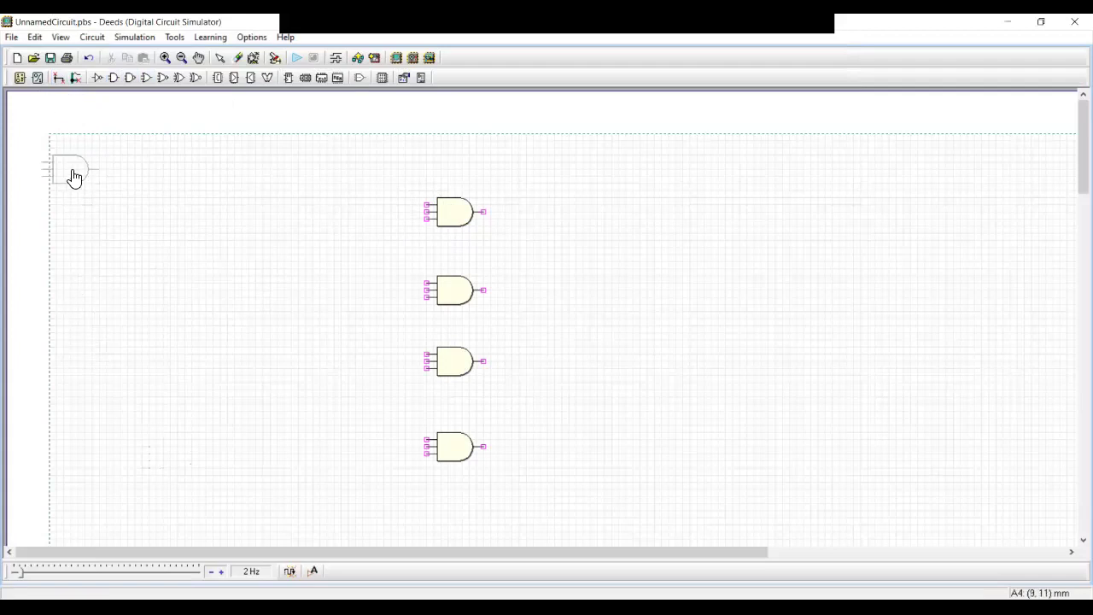
# Place two input switches labelled I0 and I1 to the left of the first and second AND gates
pyautogui.click(20, 78)
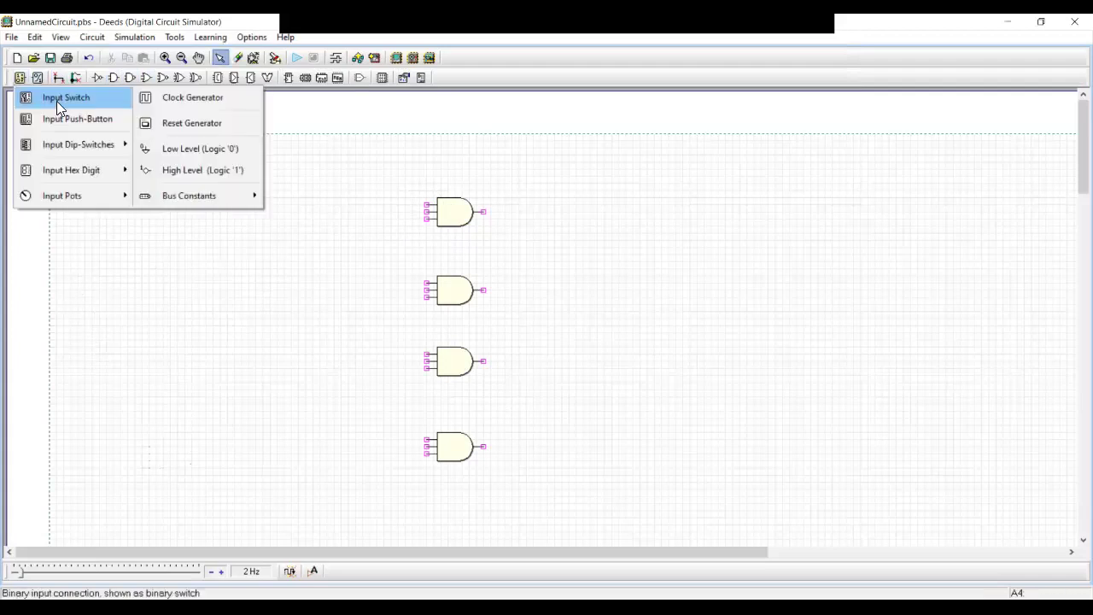
pyautogui.click(56, 101)
pyautogui.click(181, 207)
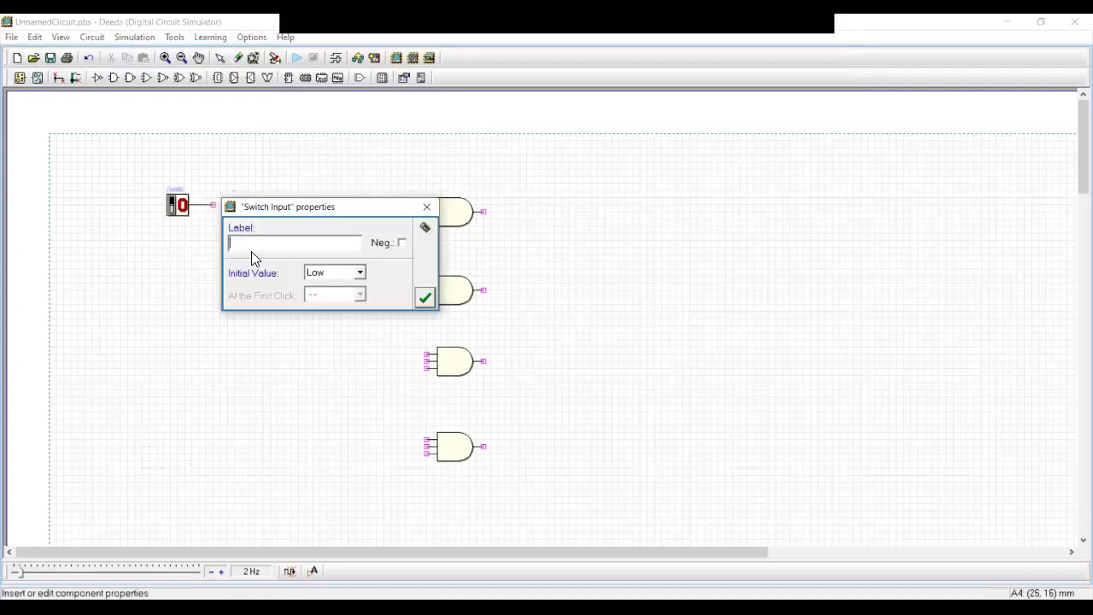
pyautogui.write('I0')
pyautogui.click(425, 297)
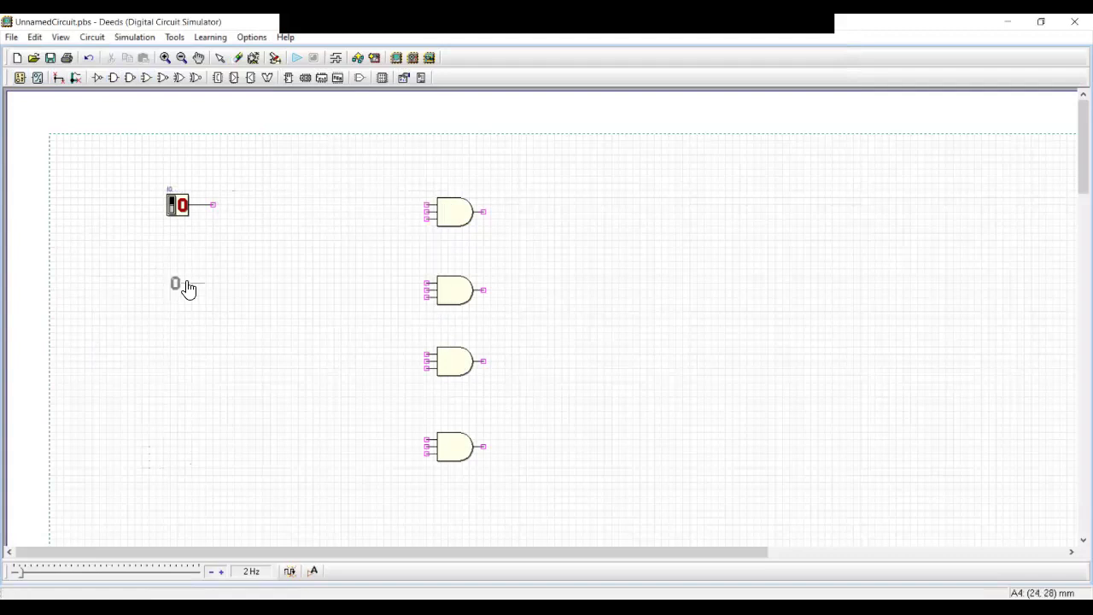
pyautogui.click(182, 280)
pyautogui.write('I1')
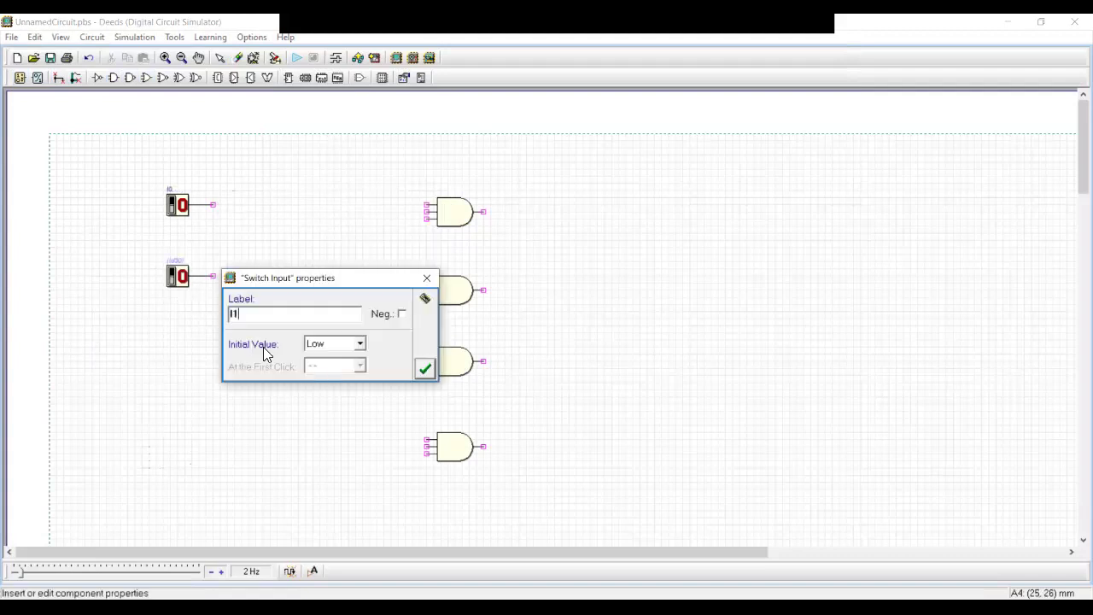
pyautogui.click(430, 372)
# Add input switches labelled I2 and I3 below I1, level with the third and fourth AND gates
pyautogui.click(184, 363)
pyautogui.write('I2')
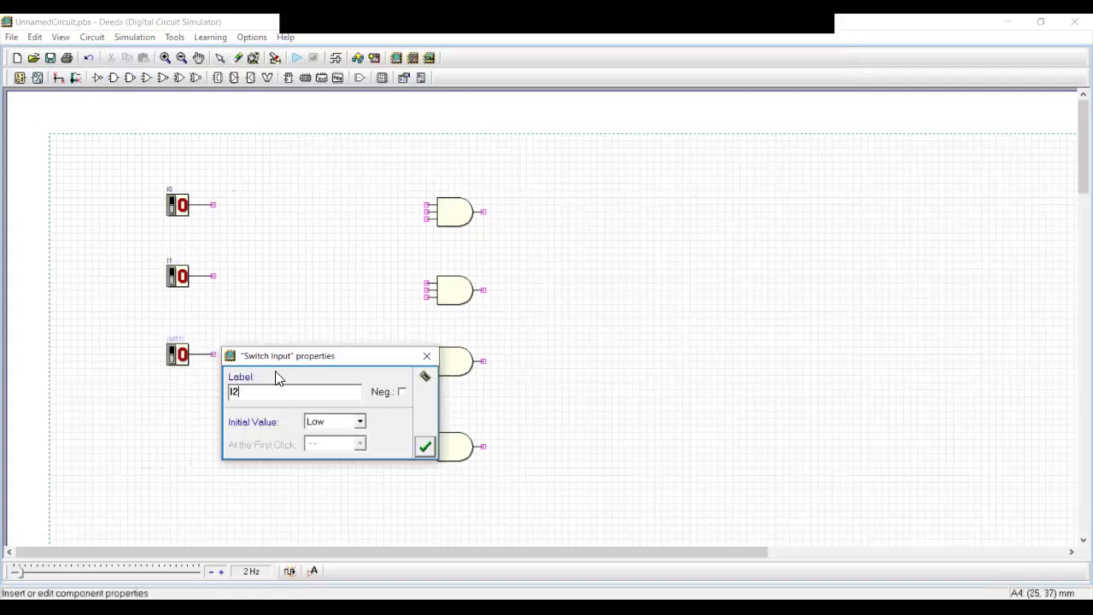
pyautogui.click(425, 446)
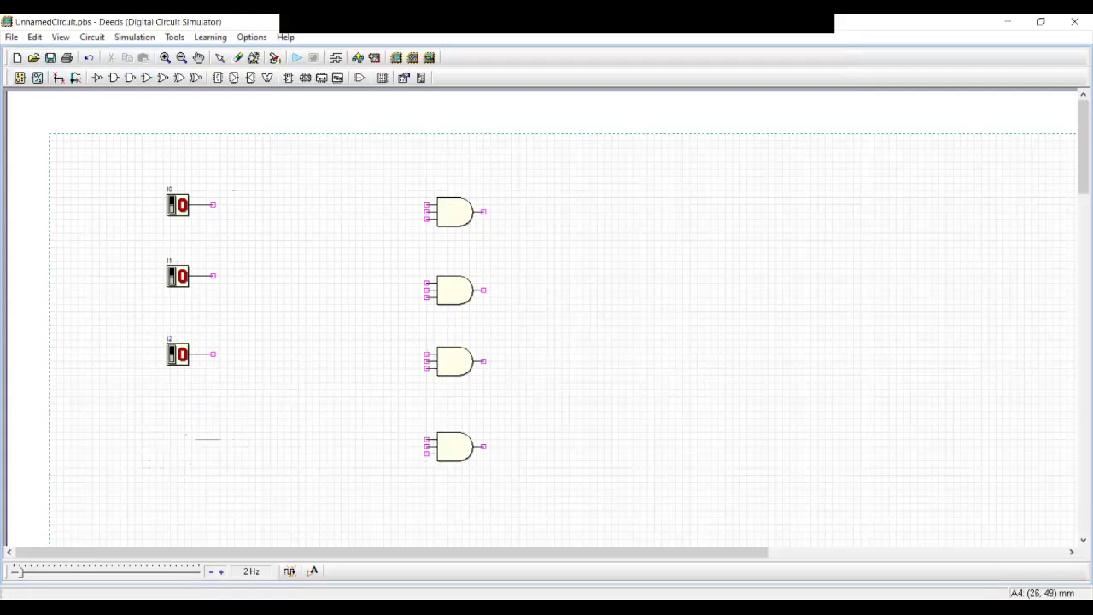
pyautogui.click(191, 447)
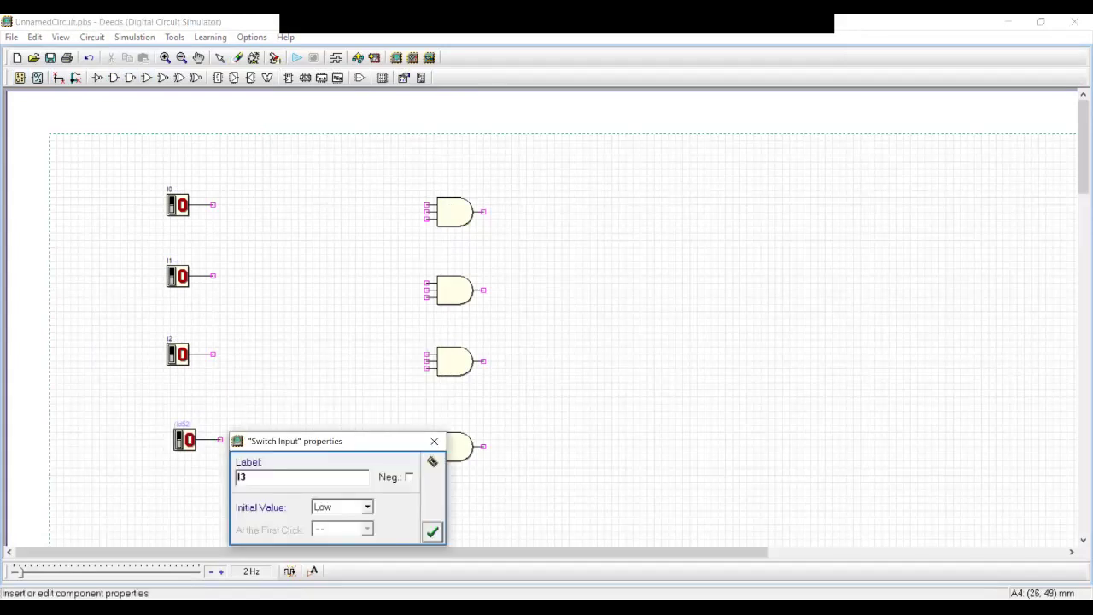
pyautogui.click(432, 532)
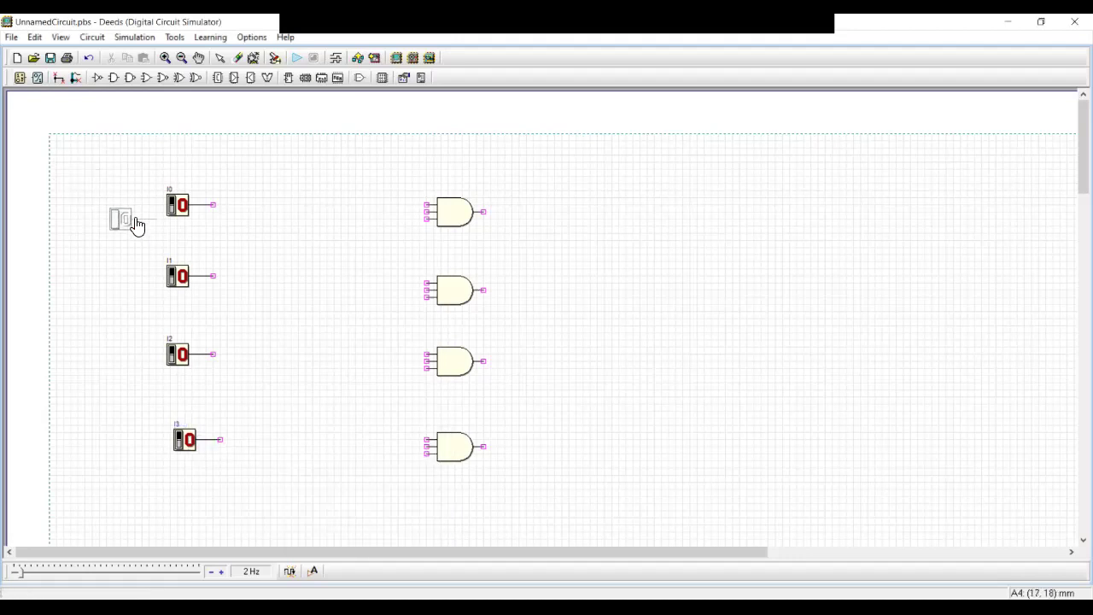
pyautogui.press('Escape')
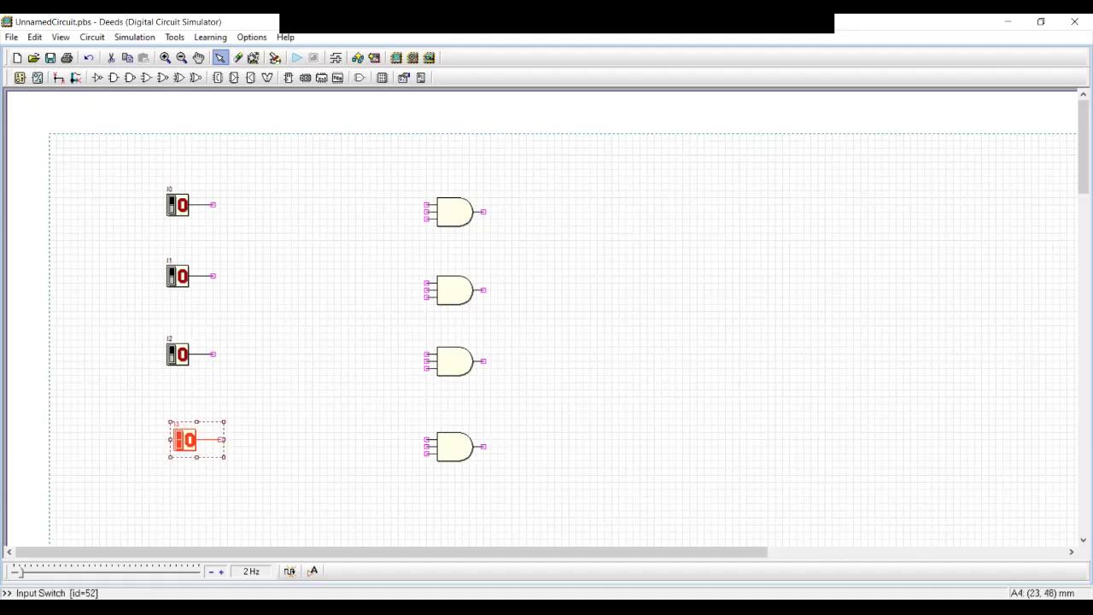
pyautogui.press('Escape')
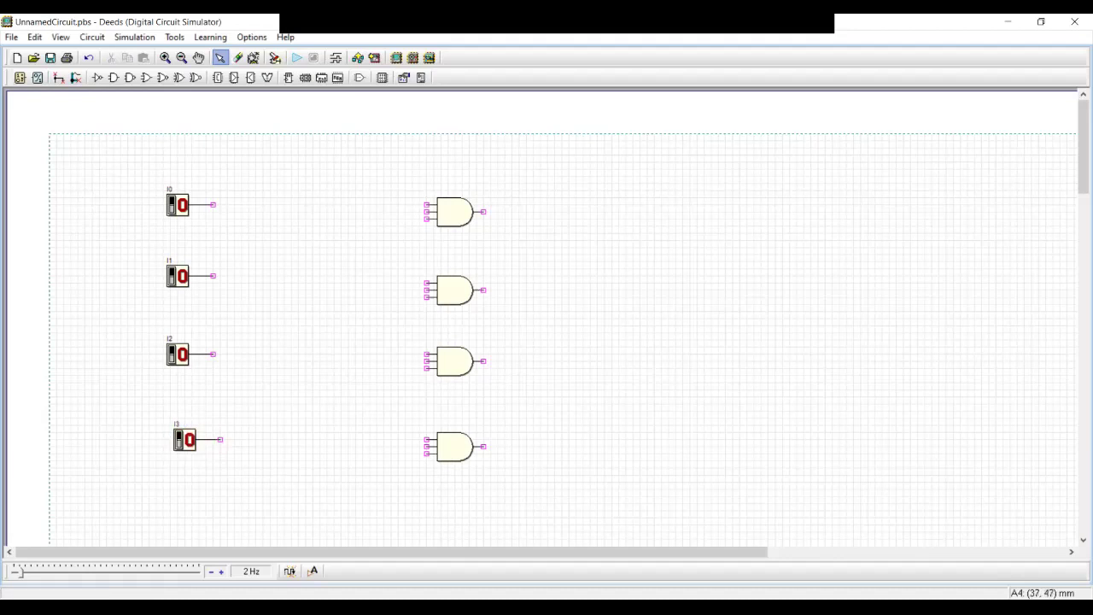
# Place two upward-facing input switches below the circuit, labelling the right one S0 and the left one S1
pyautogui.scroll(-1, 244, 355)
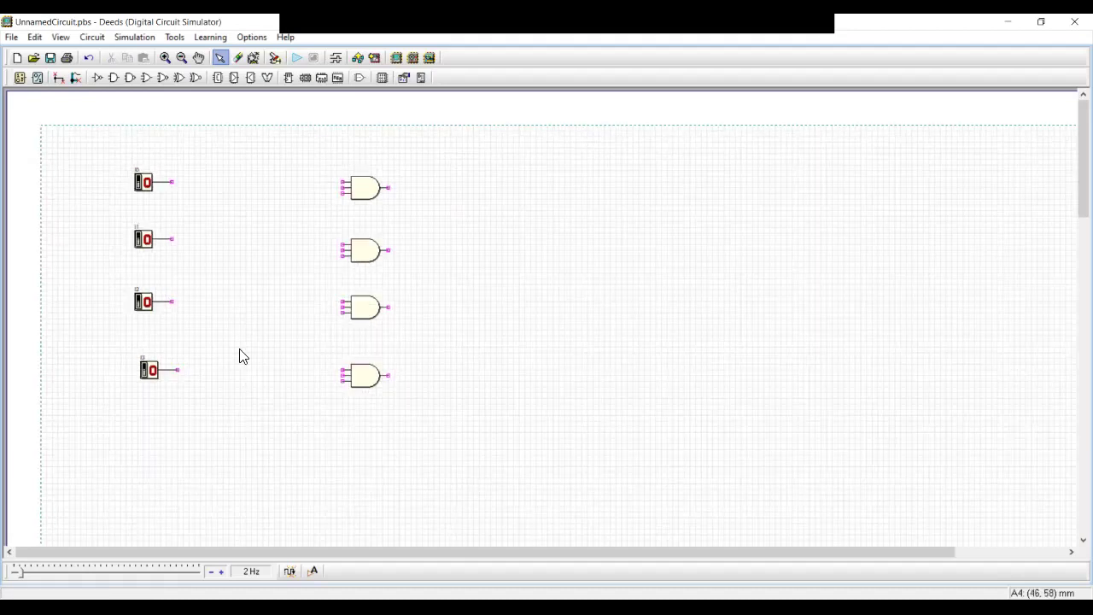
pyautogui.click(22, 85)
pyautogui.click(54, 97)
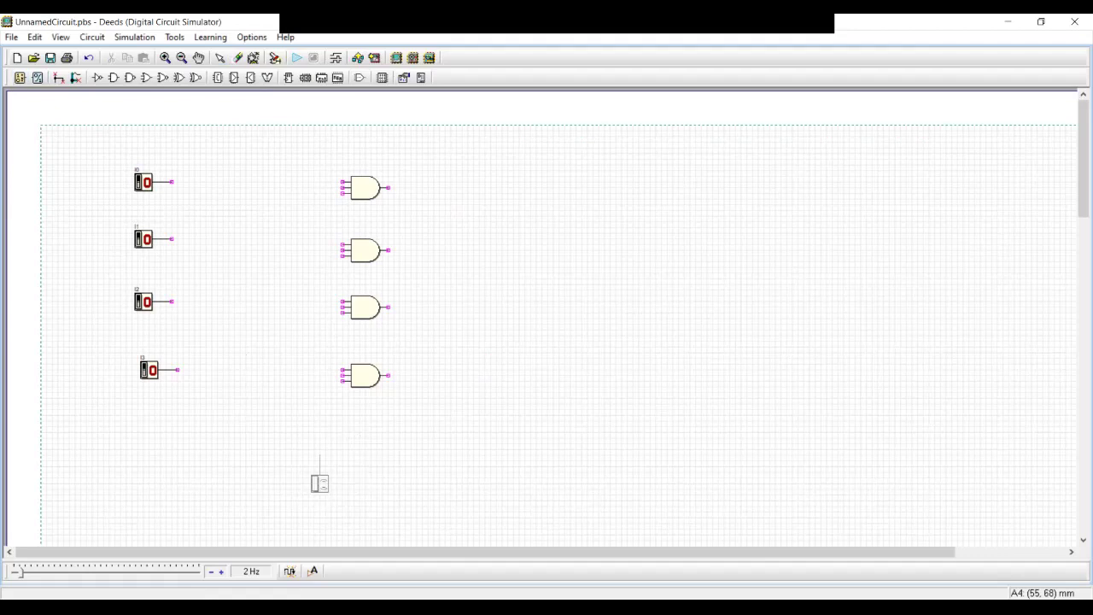
pyautogui.click(285, 477)
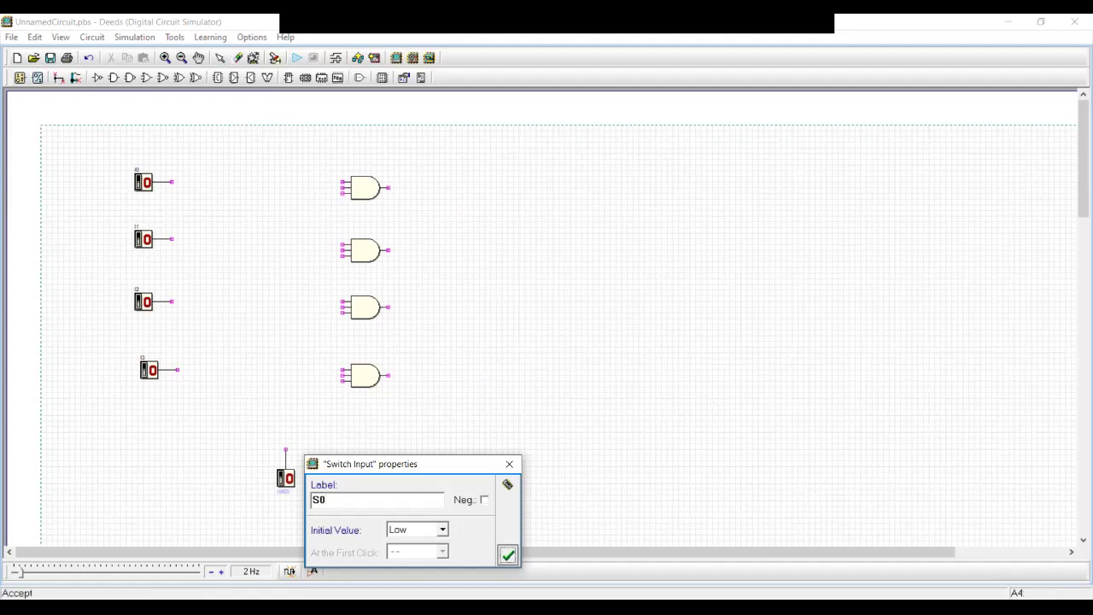
pyautogui.click(507, 555)
pyautogui.click(222, 477)
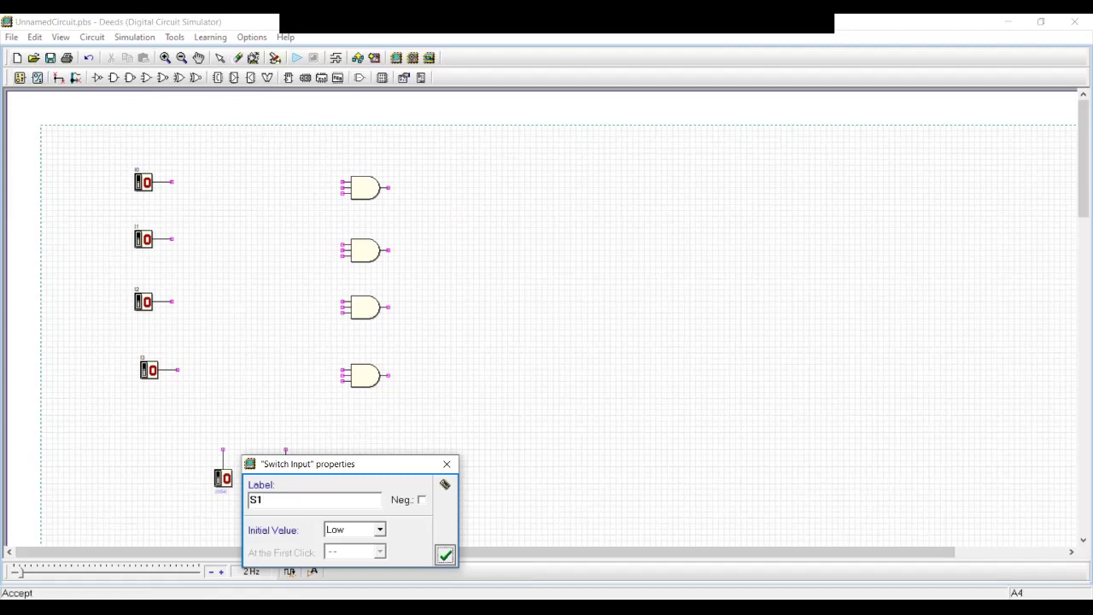
pyautogui.click(444, 554)
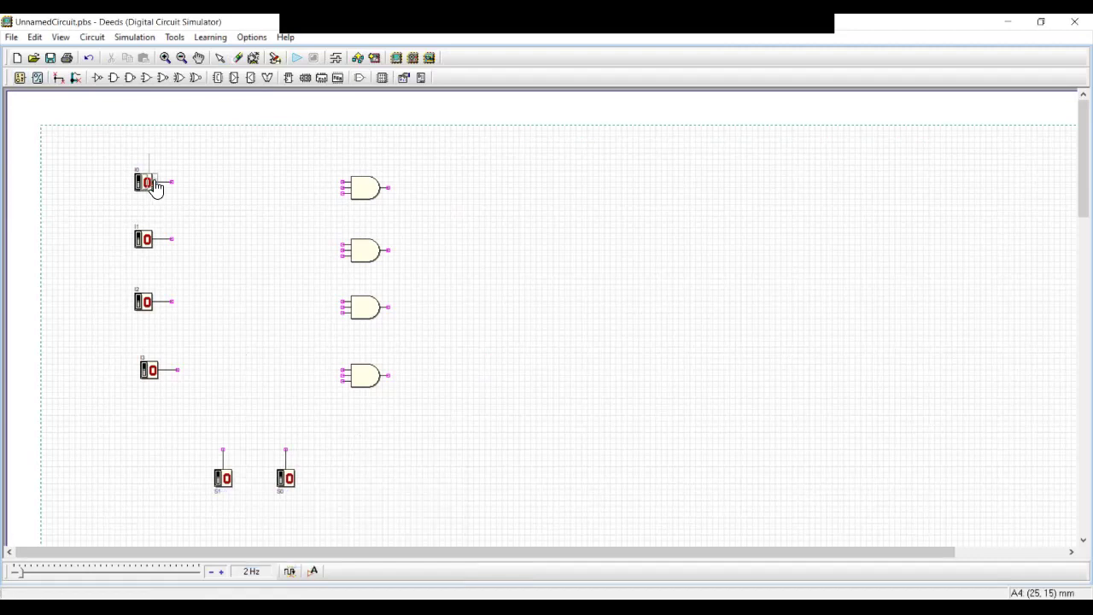
# Place a single-bit output labelled O0 to the right of the AND gates
pyautogui.click(38, 78)
pyautogui.click(72, 97)
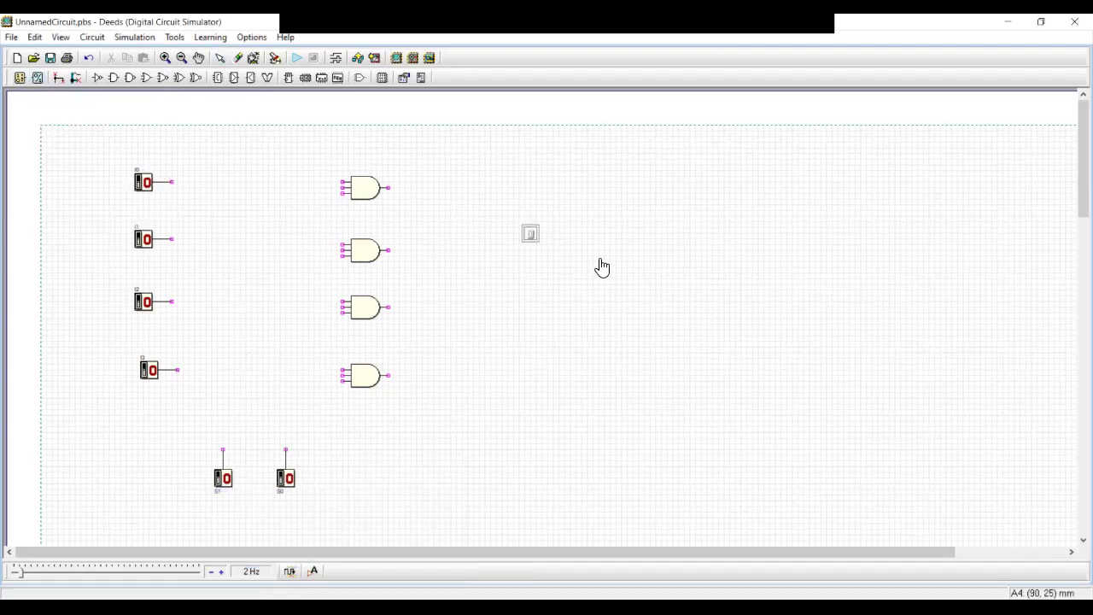
pyautogui.click(597, 265)
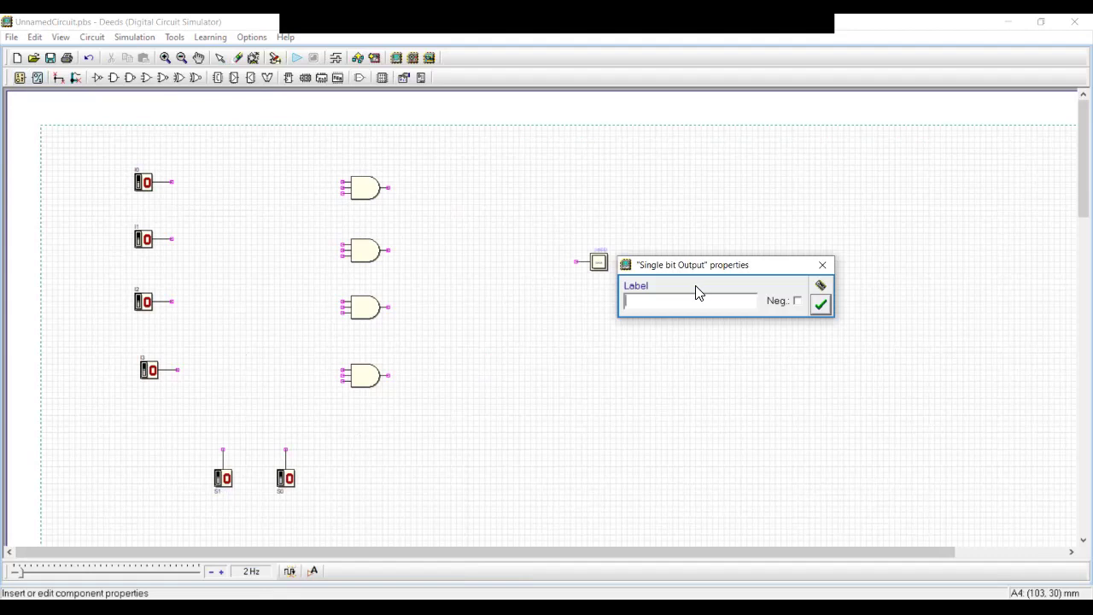
pyautogui.write('O0')
pyautogui.press('Return')
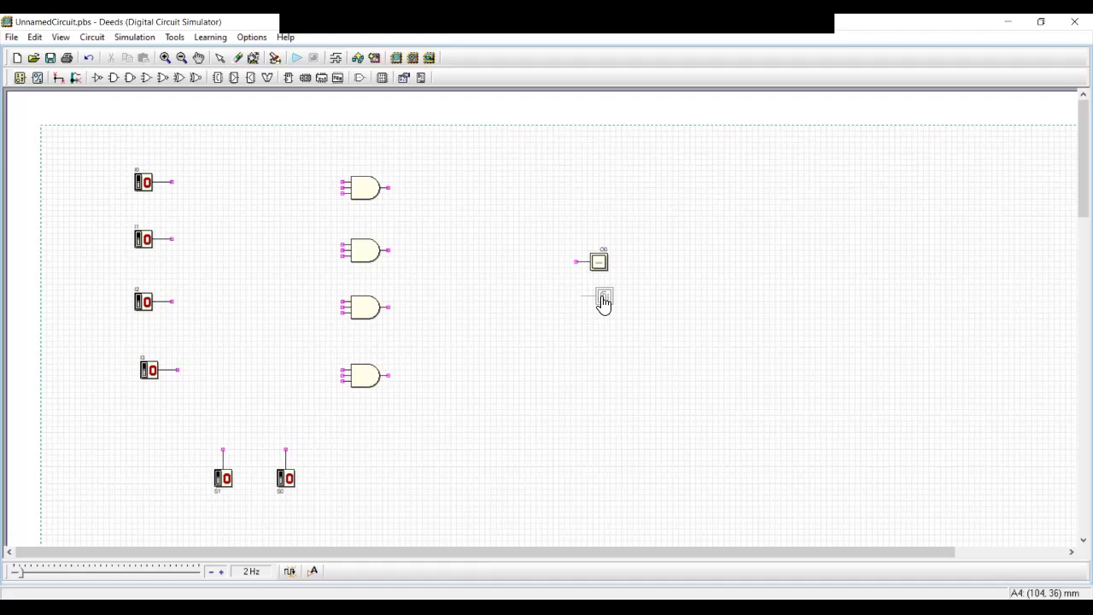
pyautogui.press('Escape')
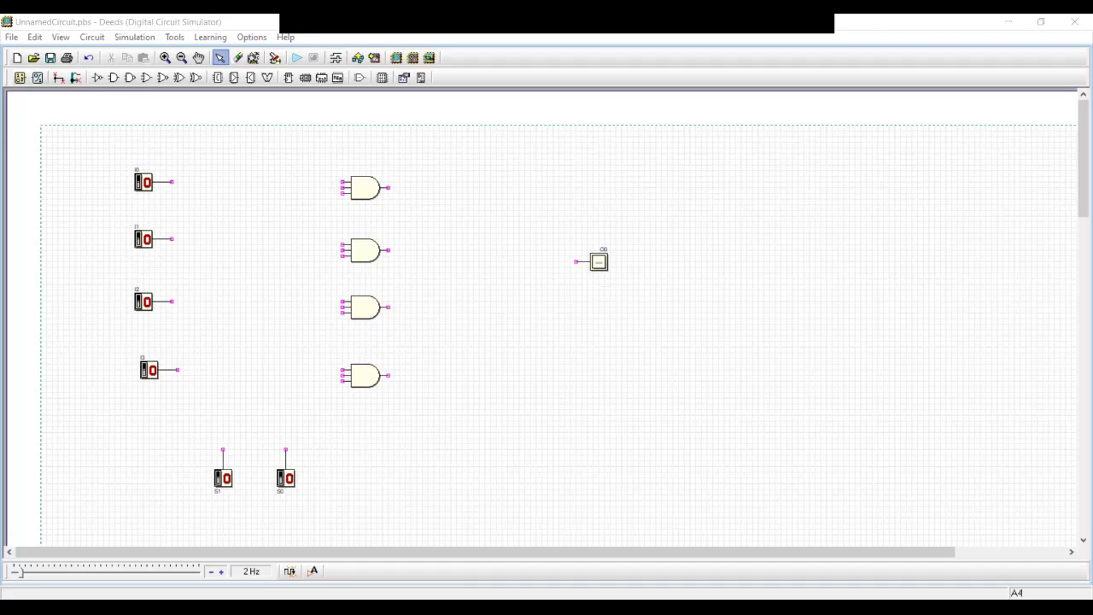
# Place two left-facing NOT gates, one beside the S0 switch's terminal and one beside the S1 switch's terminal
pyautogui.click(240, 551)
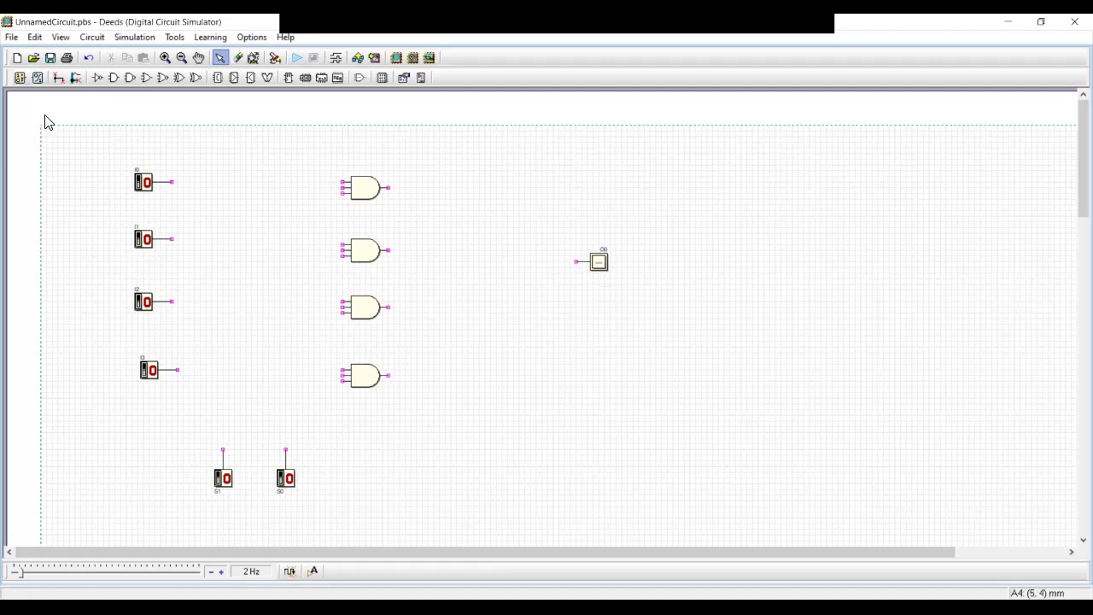
pyautogui.click(96, 78)
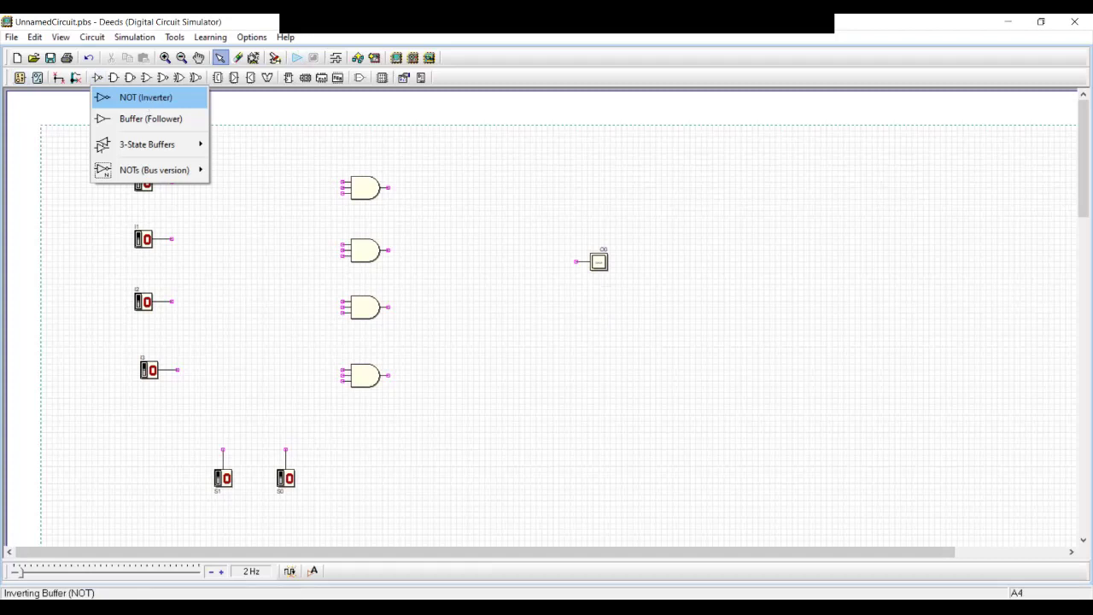
pyautogui.click(145, 97)
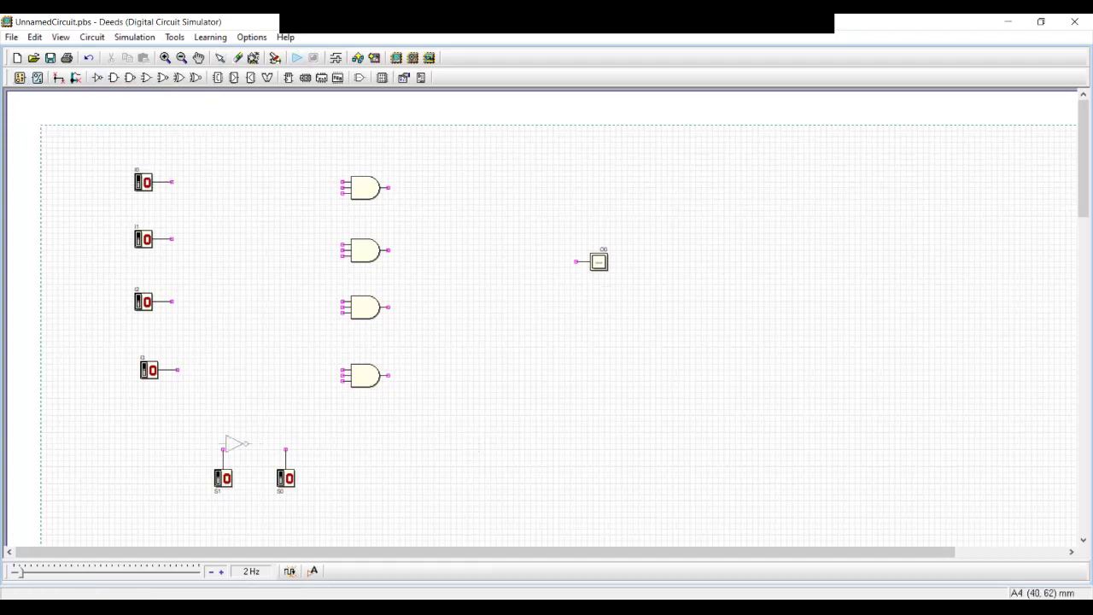
pyautogui.rightClick(411, 432)
pyautogui.click(254, 449)
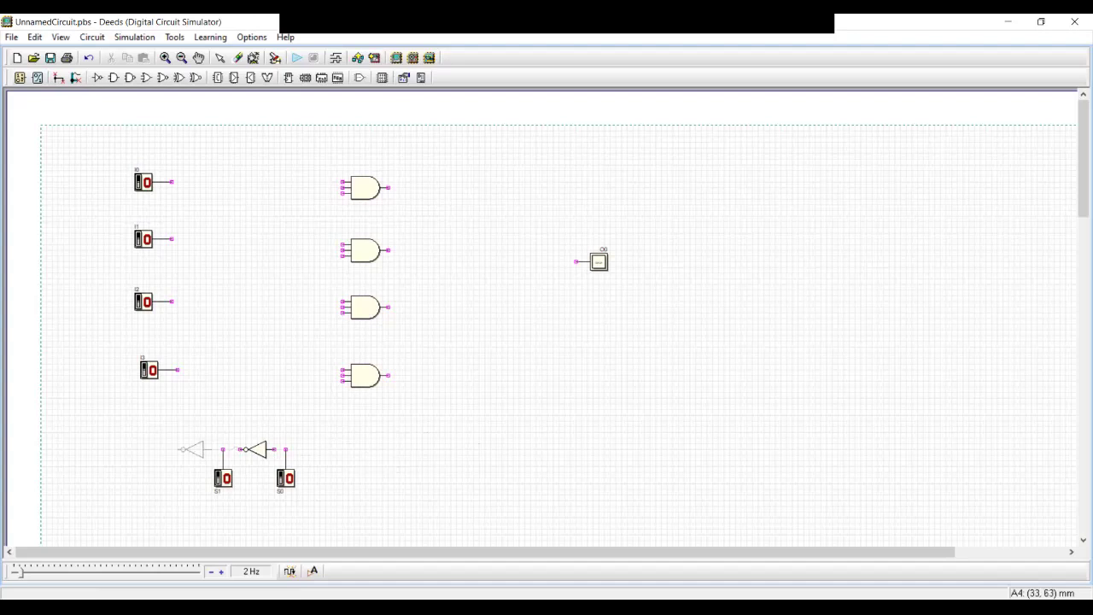
pyautogui.click(193, 449)
# Wire the S0 and S1 switch terminals to the inputs of their adjacent NOT gates
pyautogui.click(58, 78)
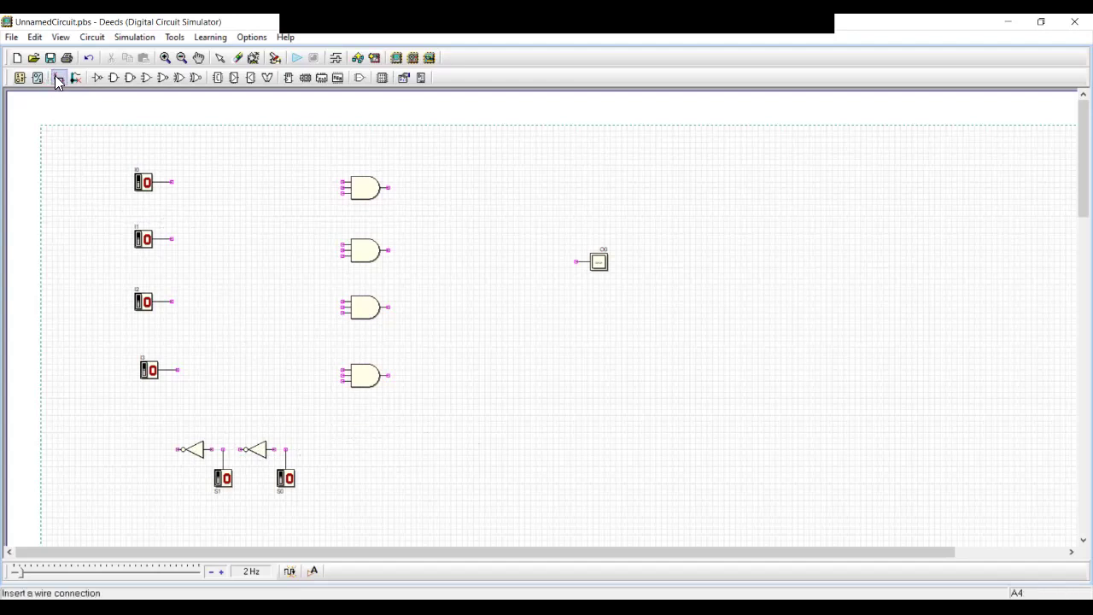
pyautogui.moveTo(285, 449); pyautogui.dragTo(274, 450)
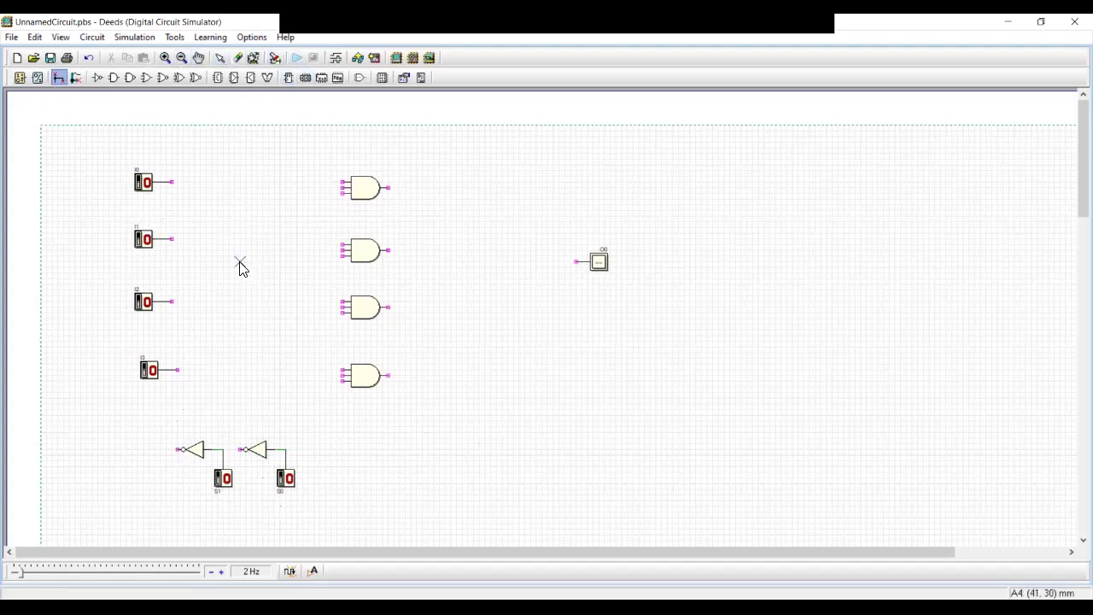
pyautogui.press('Escape')
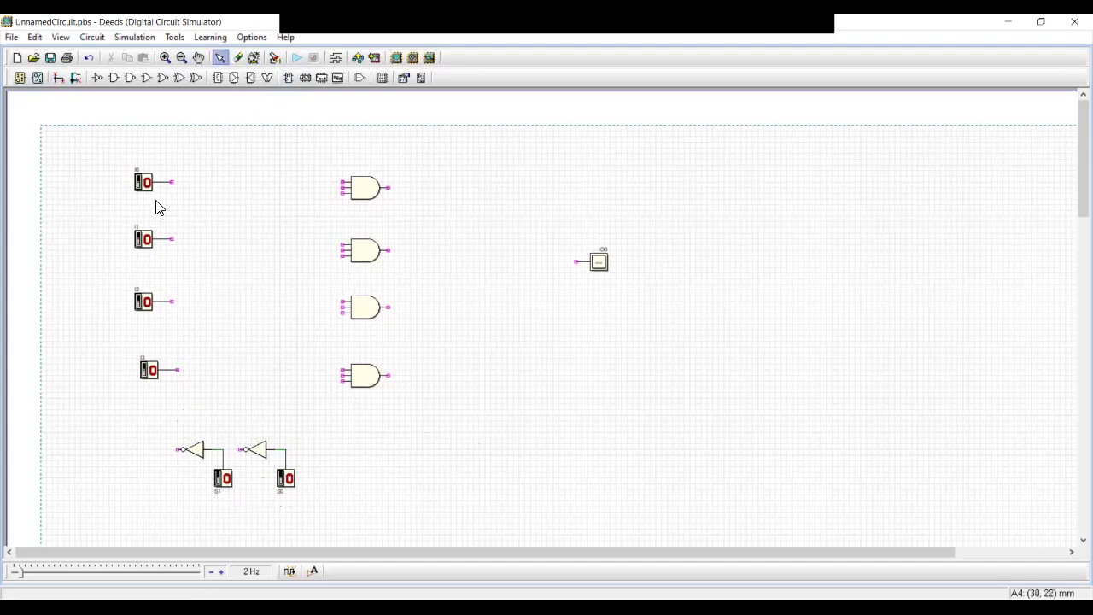
# Move the I0, I1, I2 and I3 input switches together farther left, away from the AND gates
pyautogui.moveTo(111, 169); pyautogui.dragTo(202, 402)
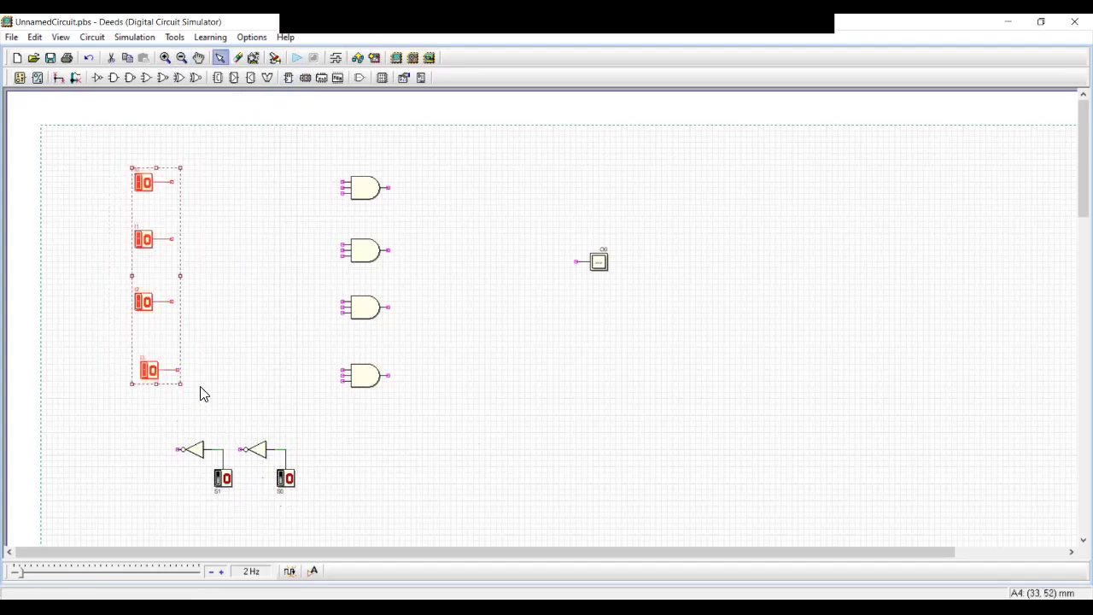
pyautogui.moveTo(152, 267); pyautogui.dragTo(119, 270)
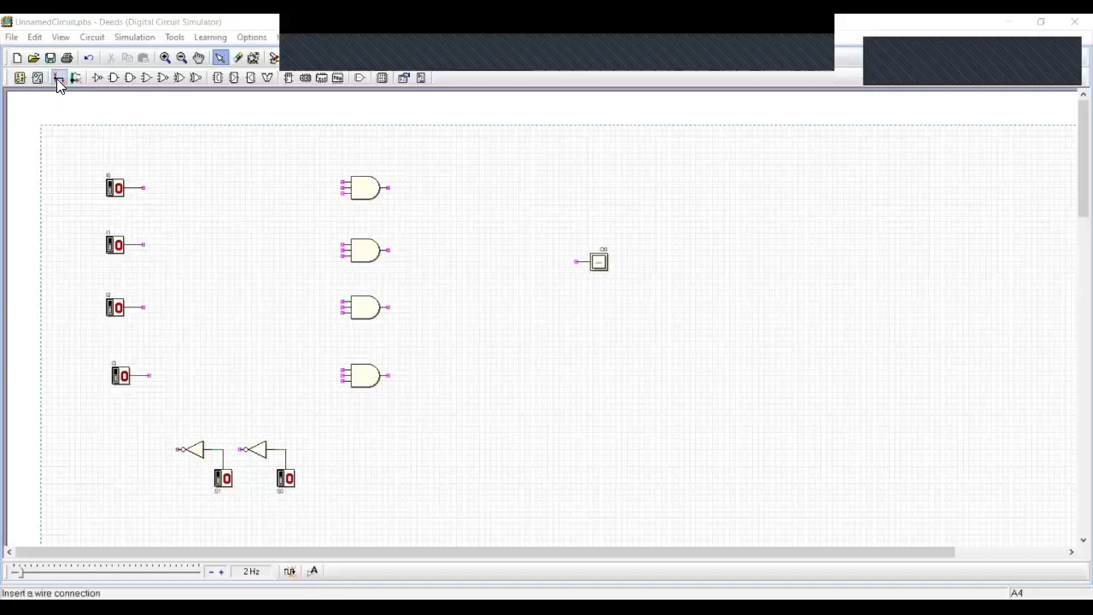
# Wire the I0 and I1 switches to the upper inputs of the first and second AND gates
pyautogui.click(58, 78)
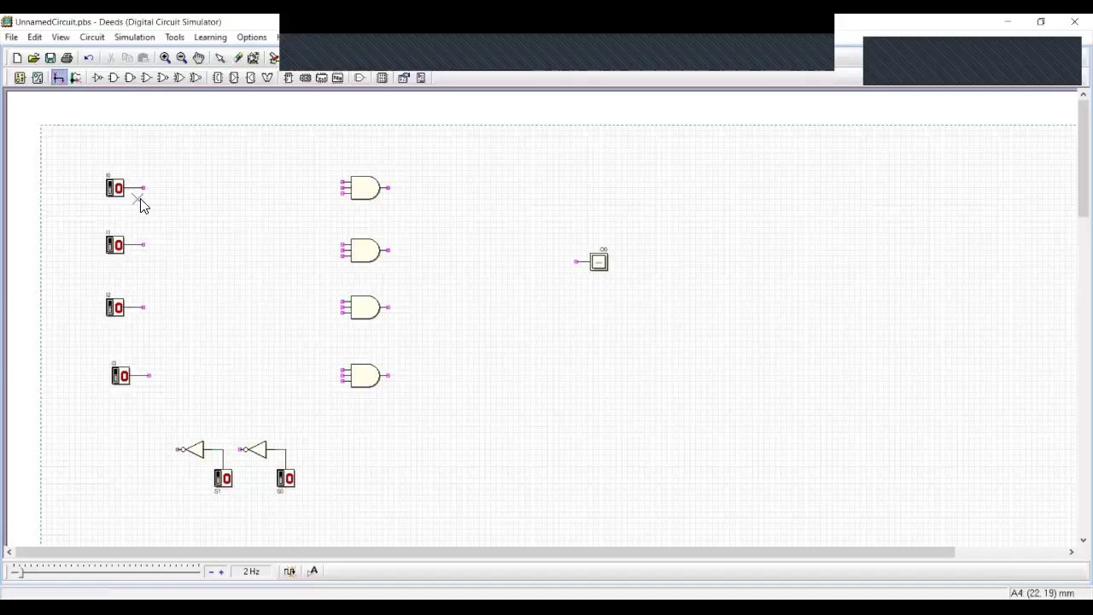
pyautogui.click(142, 188)
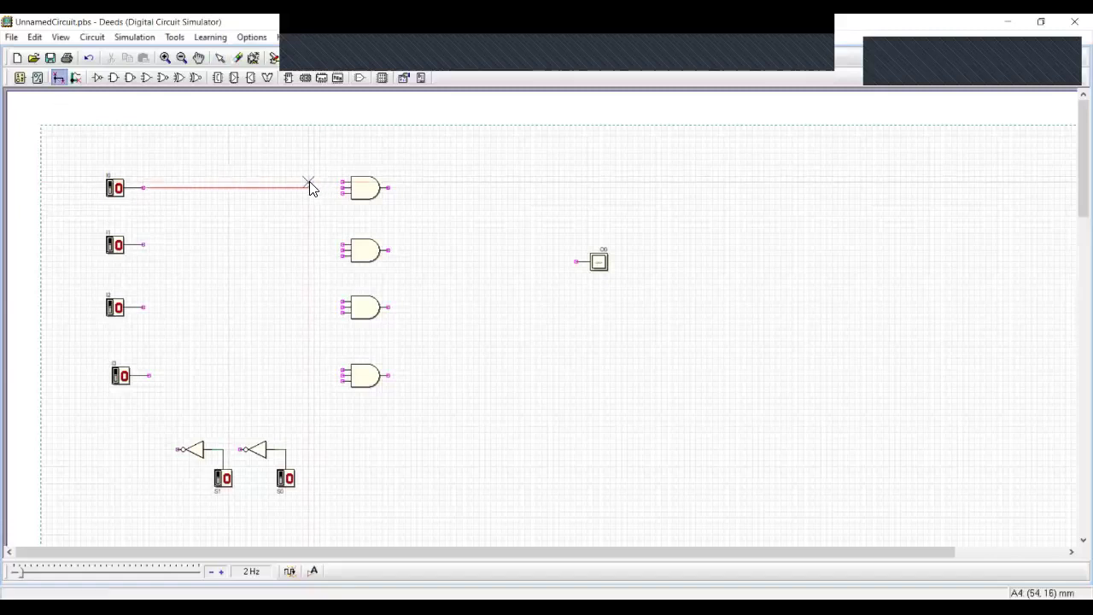
pyautogui.click(309, 183)
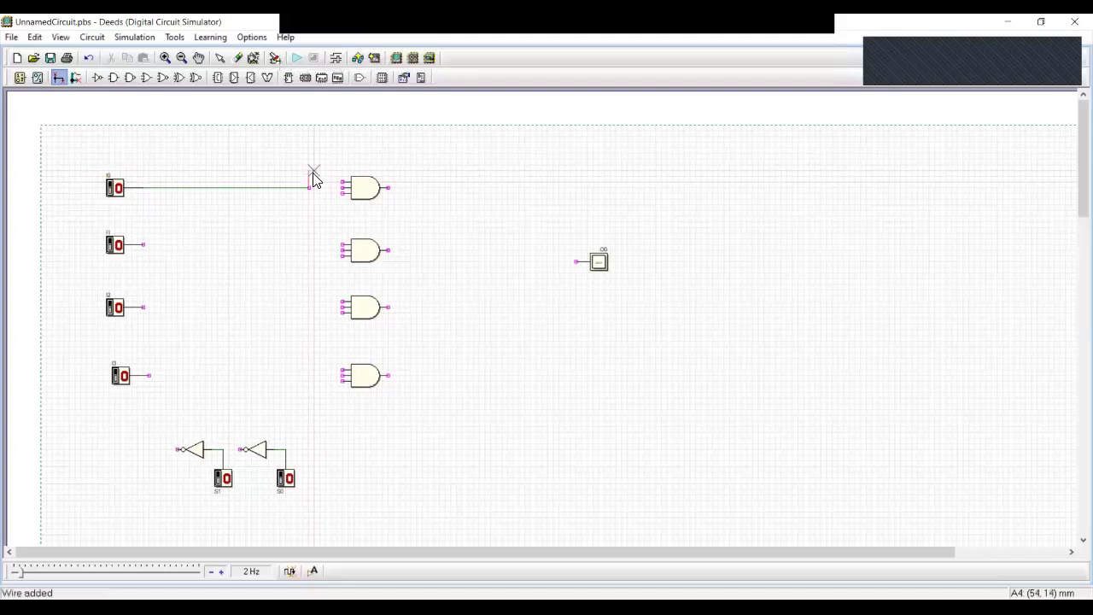
pyautogui.click(342, 185)
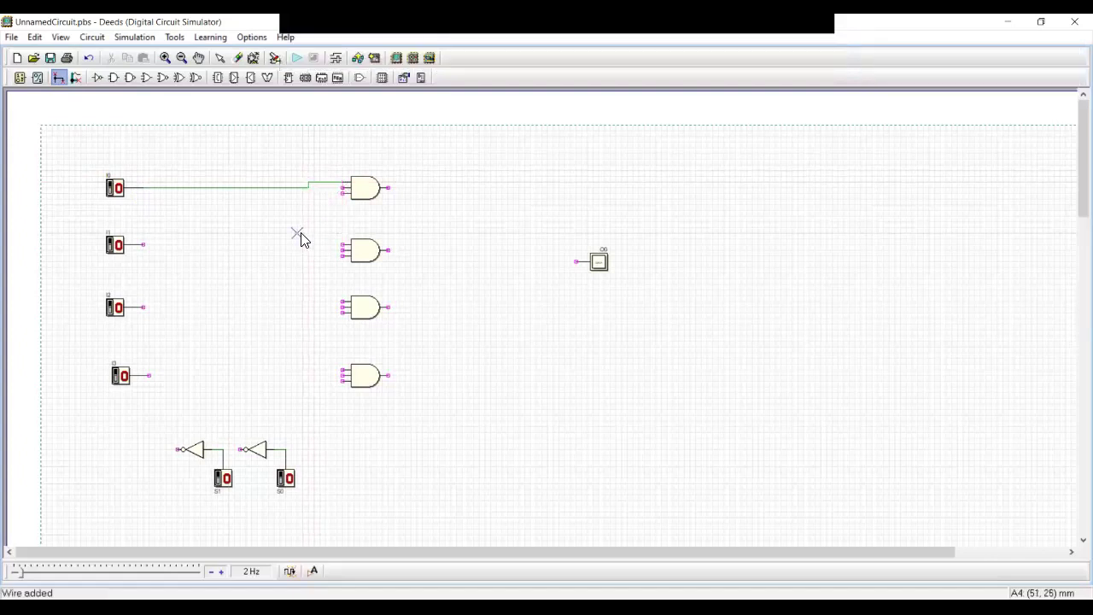
pyautogui.click(146, 246)
pyautogui.click(344, 245)
# Wire the I2 and I3 switches to the upper inputs of the third and fourth AND gates
pyautogui.click(146, 307)
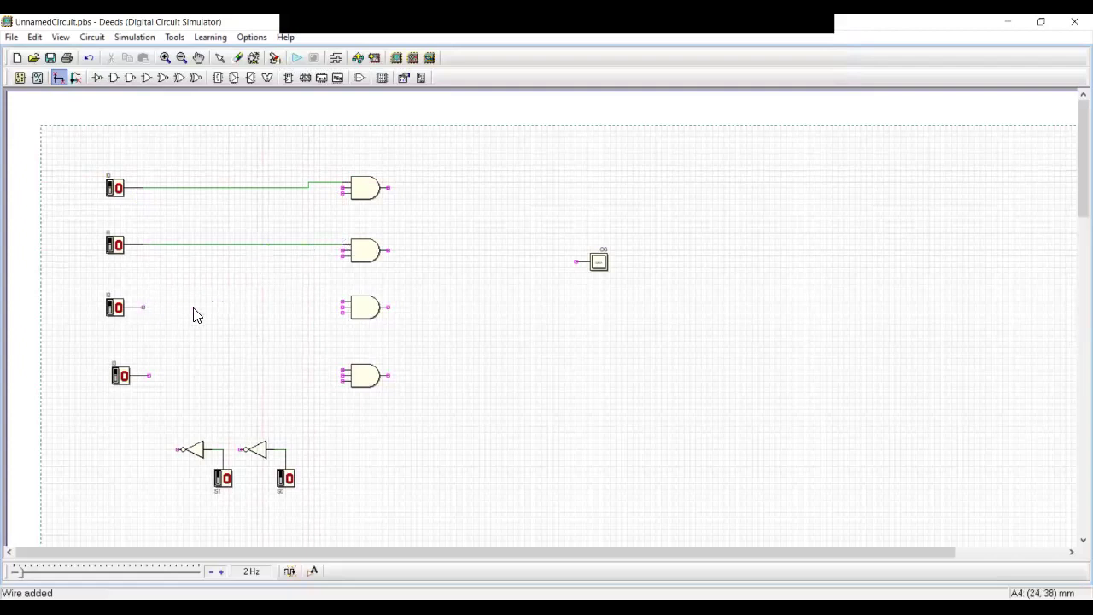
pyautogui.click(344, 301)
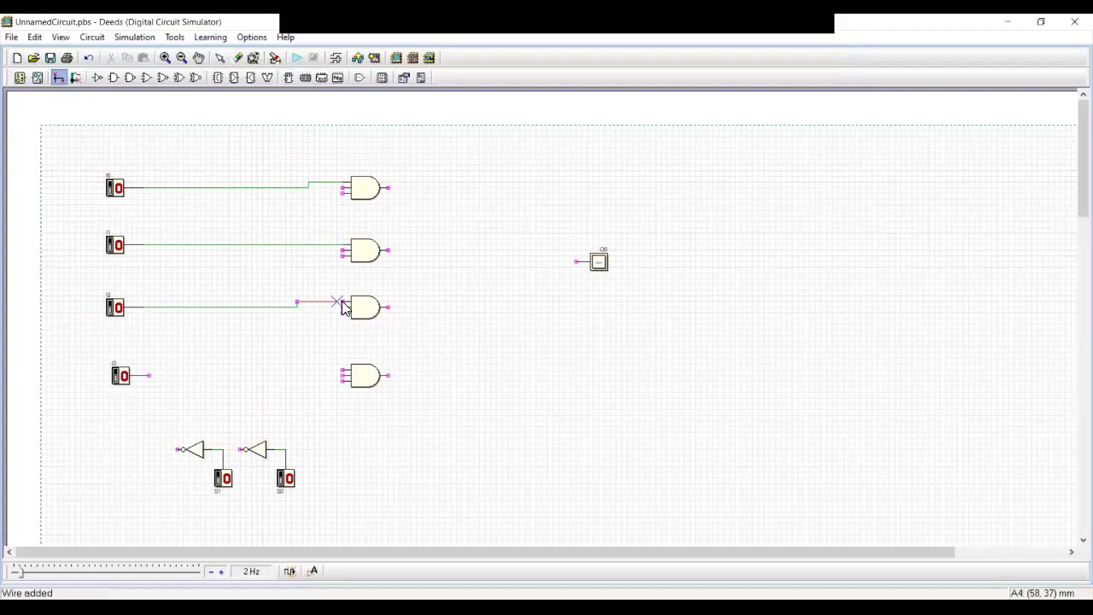
pyautogui.click(151, 375)
pyautogui.click(297, 375)
pyautogui.click(342, 374)
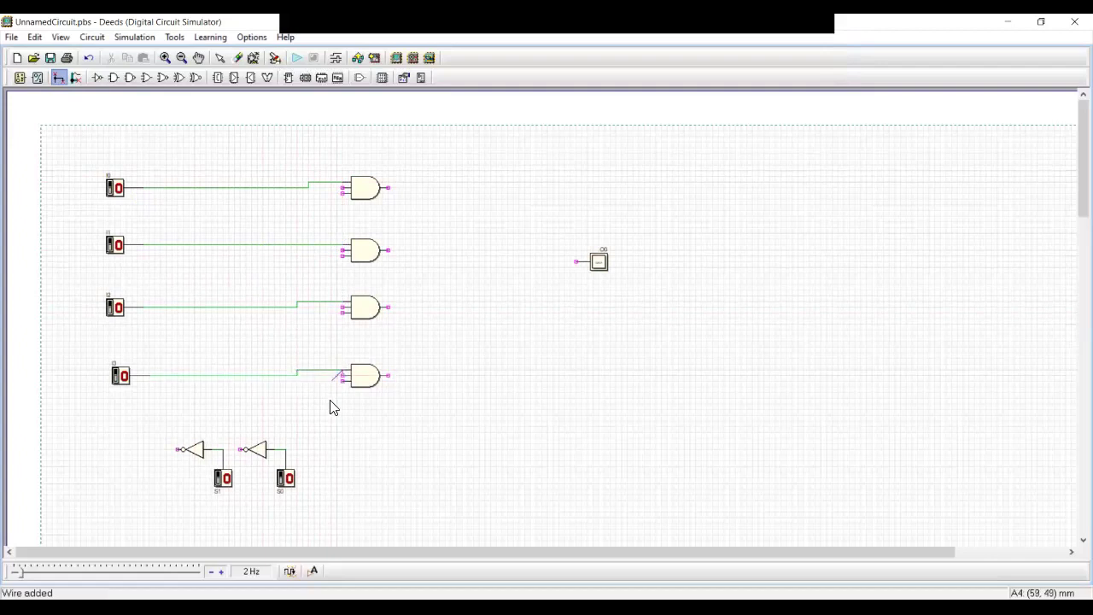
# Place a 4-input OR gate between the AND gates and output O0
pyautogui.click(149, 78)
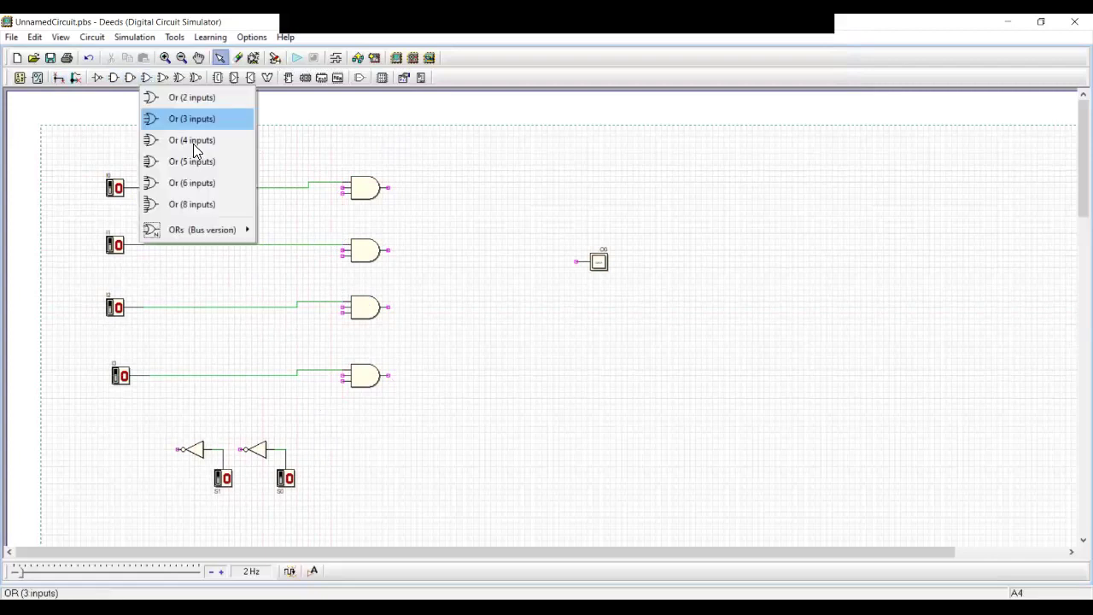
pyautogui.click(196, 147)
pyautogui.click(500, 283)
# Wire the four AND gate outputs to the OR gate's inputs, and the OR gate's output to O0
pyautogui.click(58, 77)
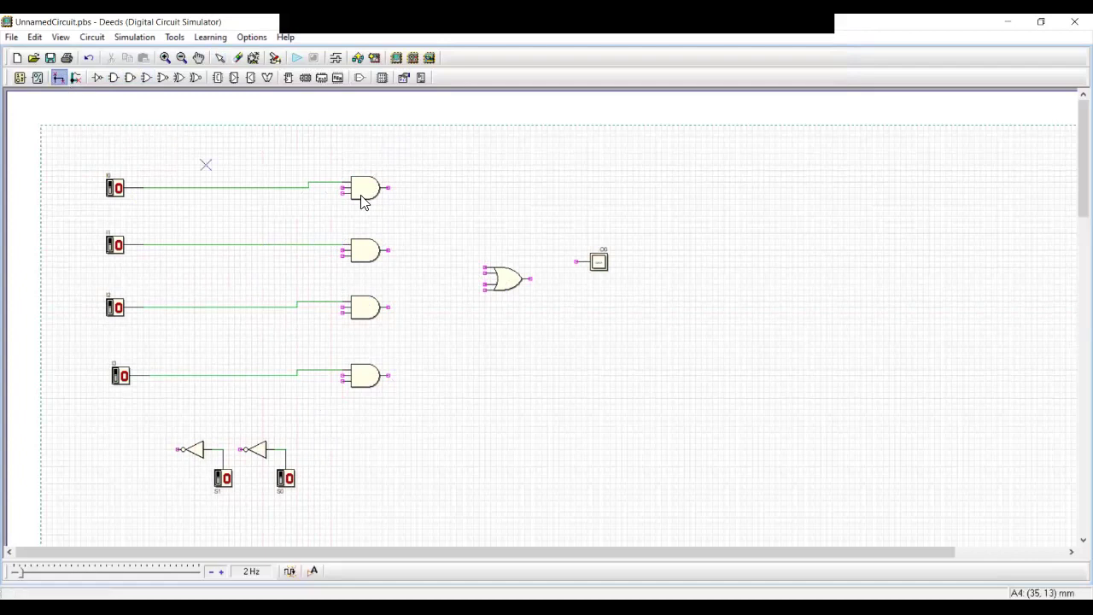
pyautogui.moveTo(395, 195); pyautogui.dragTo(478, 270)
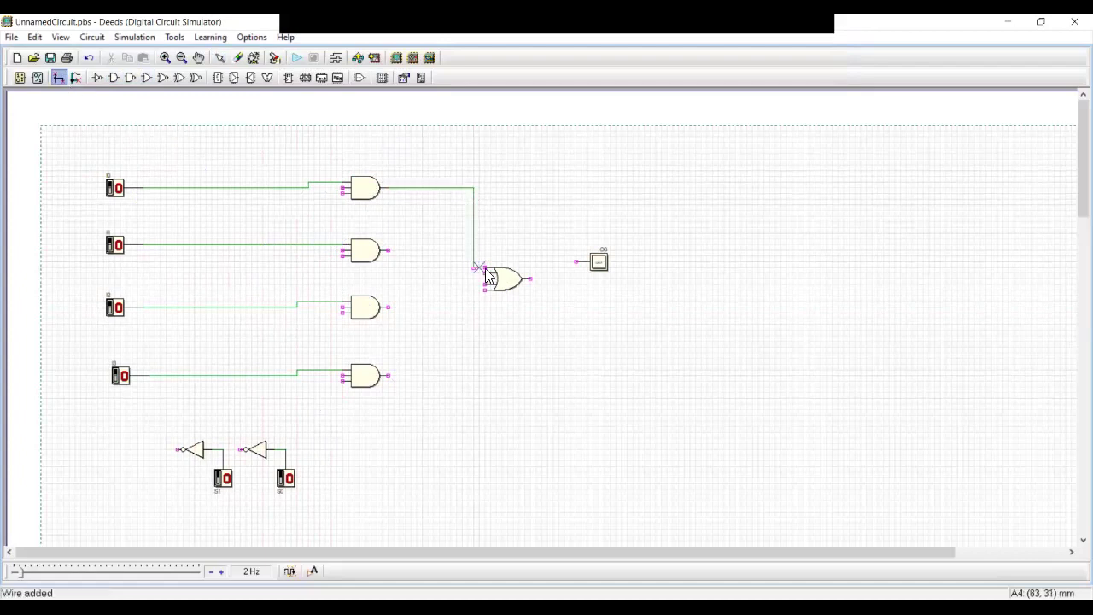
pyautogui.moveTo(395, 256); pyautogui.dragTo(486, 277)
pyautogui.moveTo(388, 310)
pyautogui.mouseDown()
pyautogui.moveTo(444, 310)
pyautogui.moveTo(456, 290)
pyautogui.moveTo(485, 290)
pyautogui.mouseUp()
pyautogui.moveTo(392, 381); pyautogui.dragTo(485, 292)
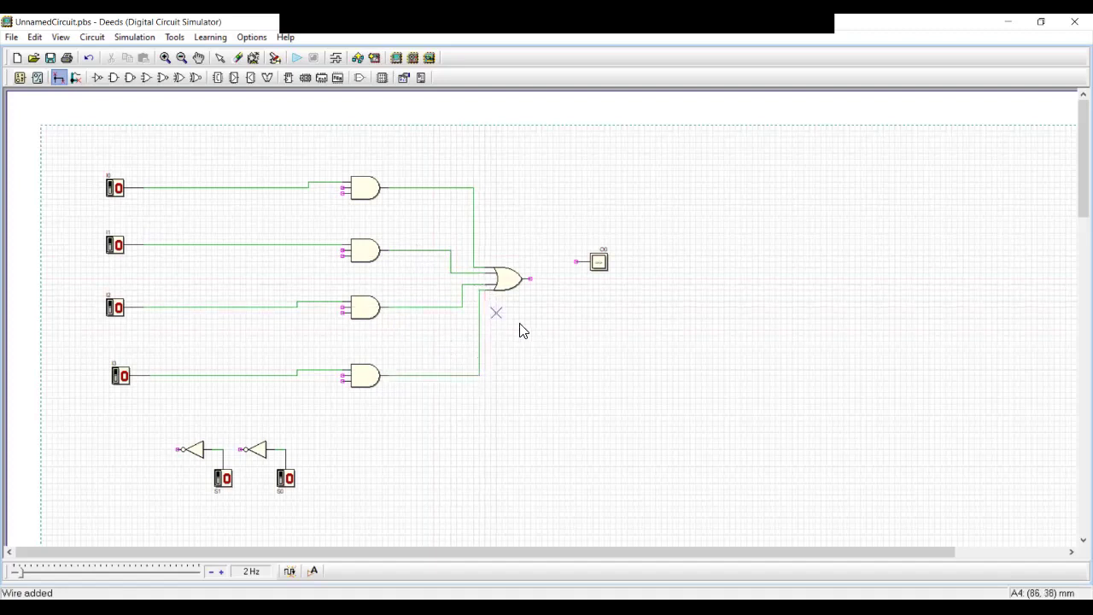
pyautogui.moveTo(576, 261); pyautogui.dragTo(530, 279)
pyautogui.moveTo(531, 279); pyautogui.dragTo(551, 341)
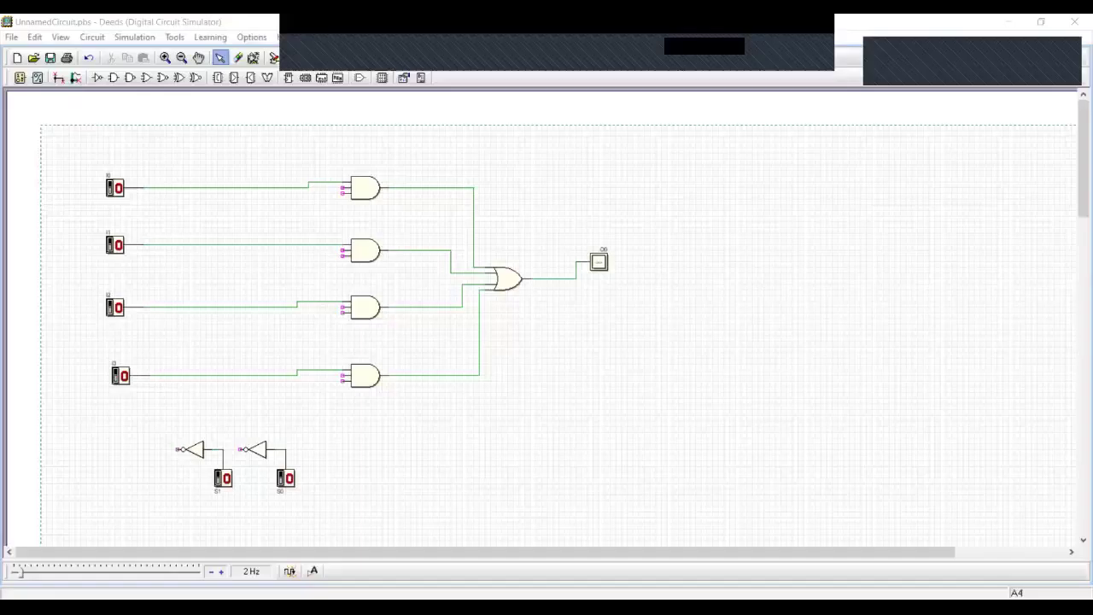
# Wire the inverted S0 signal to the first AND gate's middle input and the direct S0 signal to the second's
pyautogui.click(58, 78)
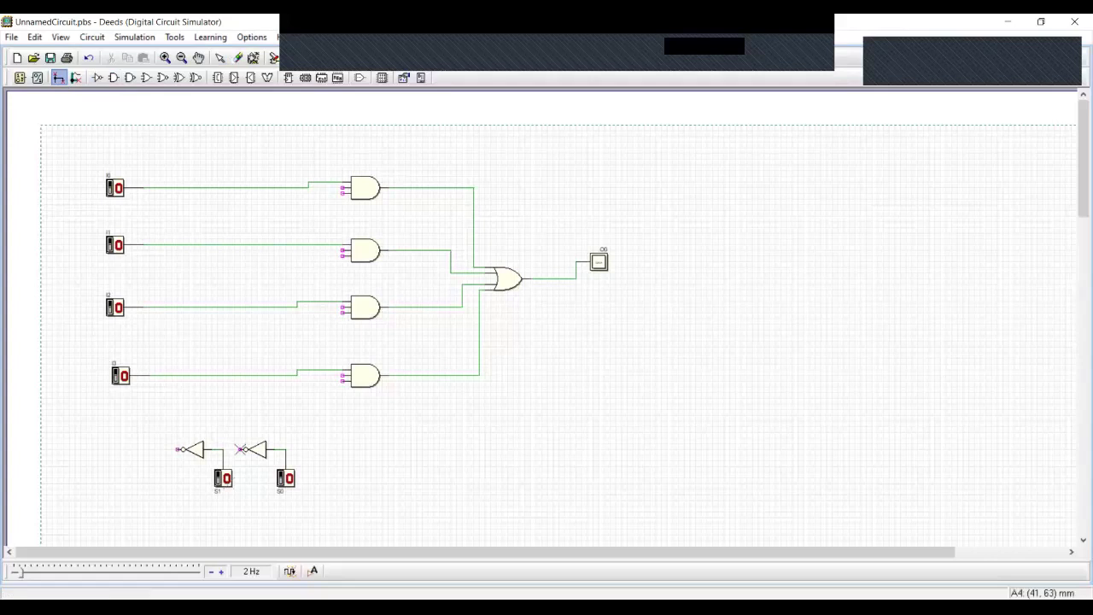
pyautogui.moveTo(254, 209); pyautogui.dragTo(256, 202)
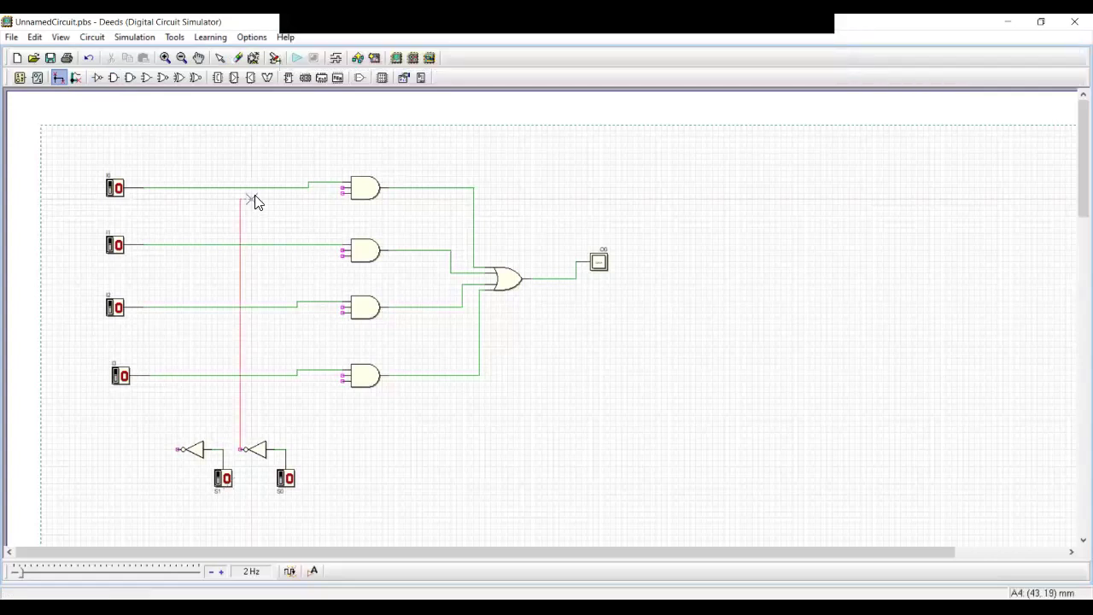
pyautogui.click(248, 198)
pyautogui.click(326, 195)
pyautogui.click(342, 192)
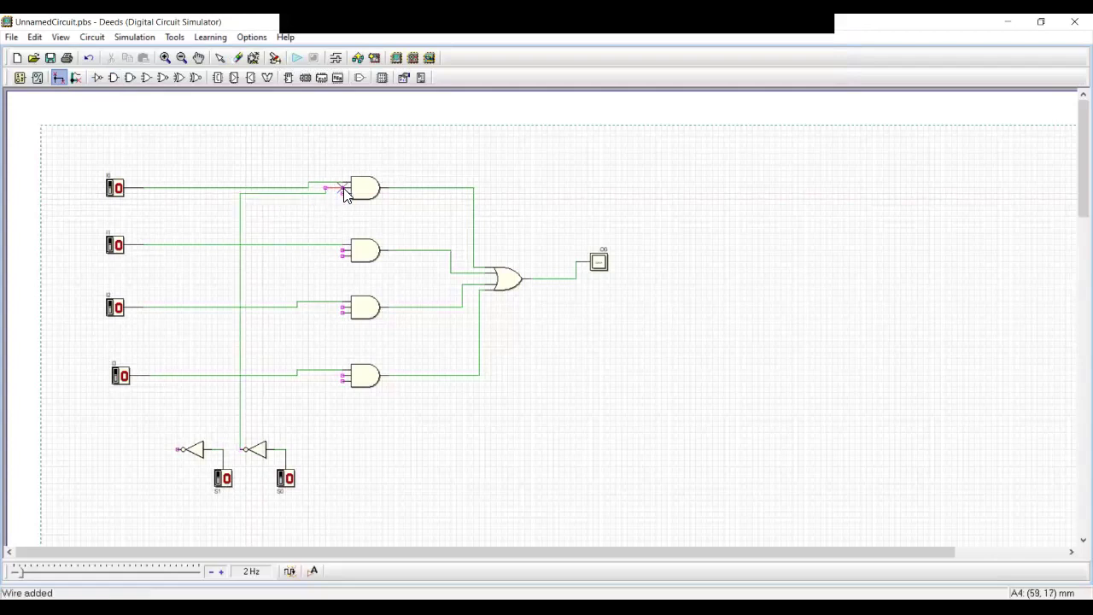
pyautogui.click(285, 449)
pyautogui.click(291, 251)
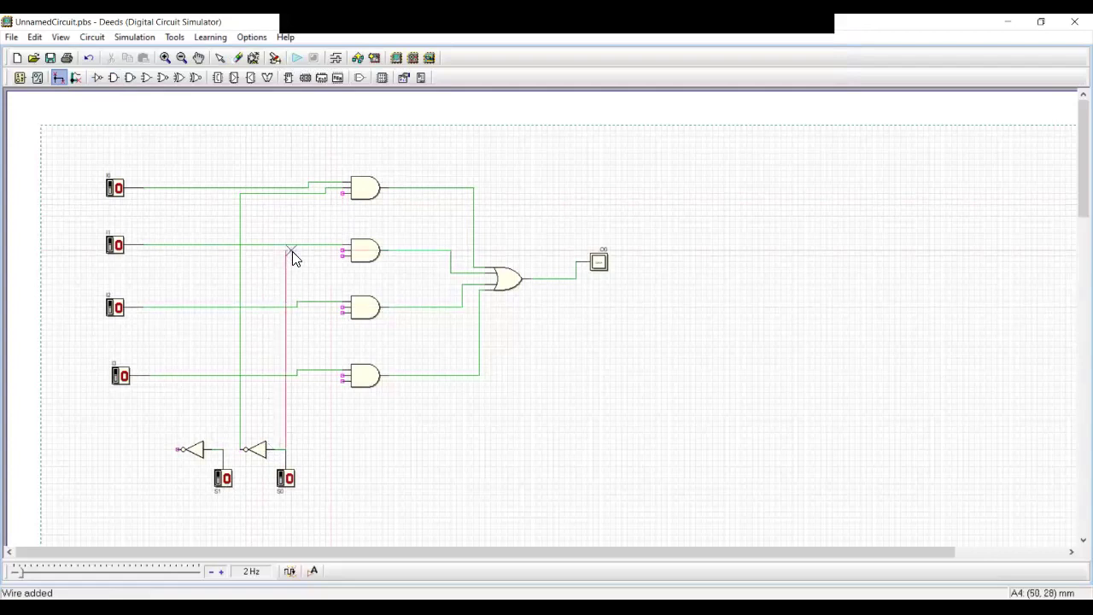
pyautogui.click(342, 254)
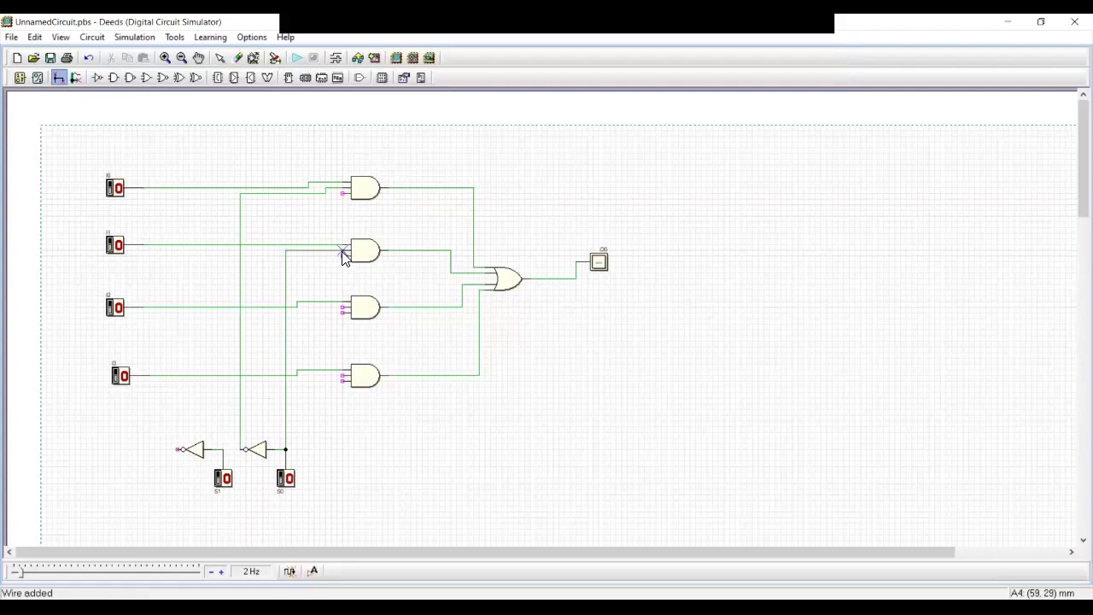
# Branch the inverted S0 line to the third AND gate's middle input and the direct S0 line to the fourth's
pyautogui.click(241, 336)
pyautogui.click(320, 335)
pyautogui.click(320, 308)
pyautogui.click(342, 313)
pyautogui.click(287, 380)
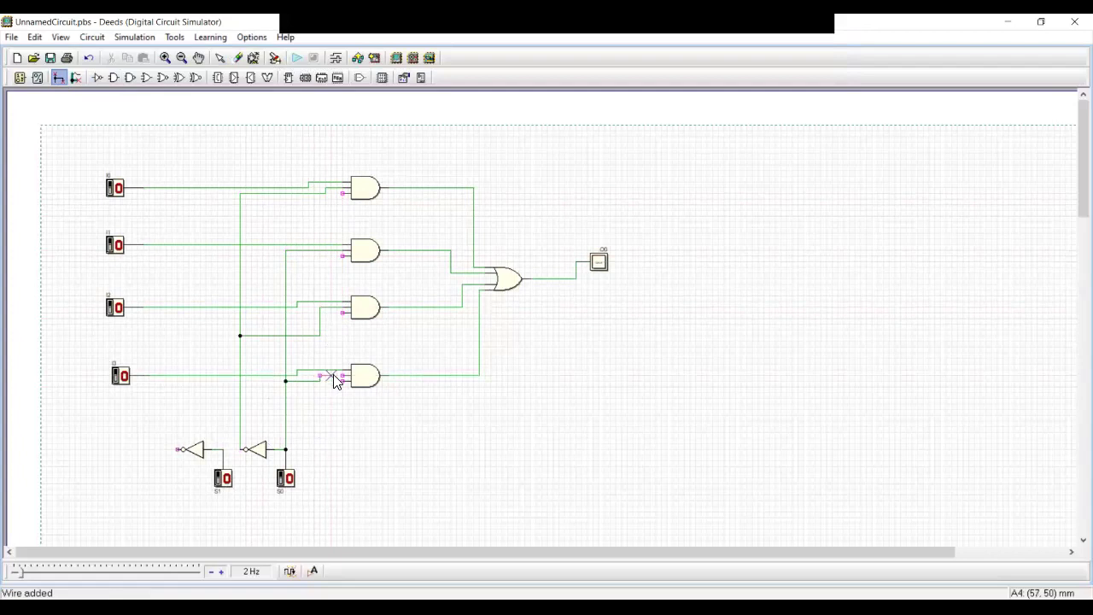
pyautogui.click(343, 381)
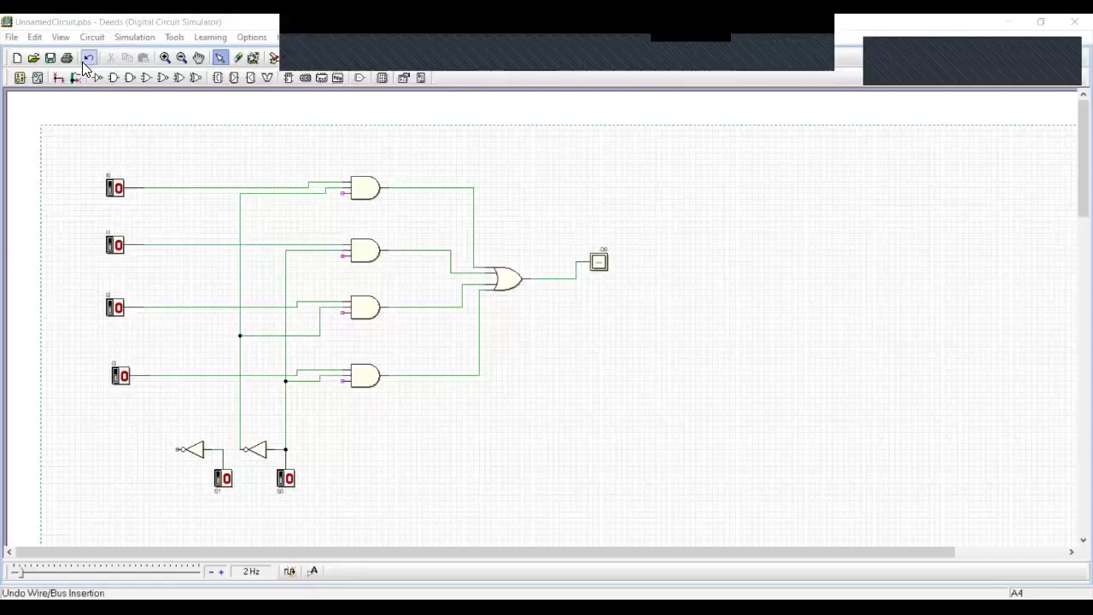
# Wire the S1 NOT gate's output to the lower inputs of the first and second AND gates
pyautogui.click(59, 77)
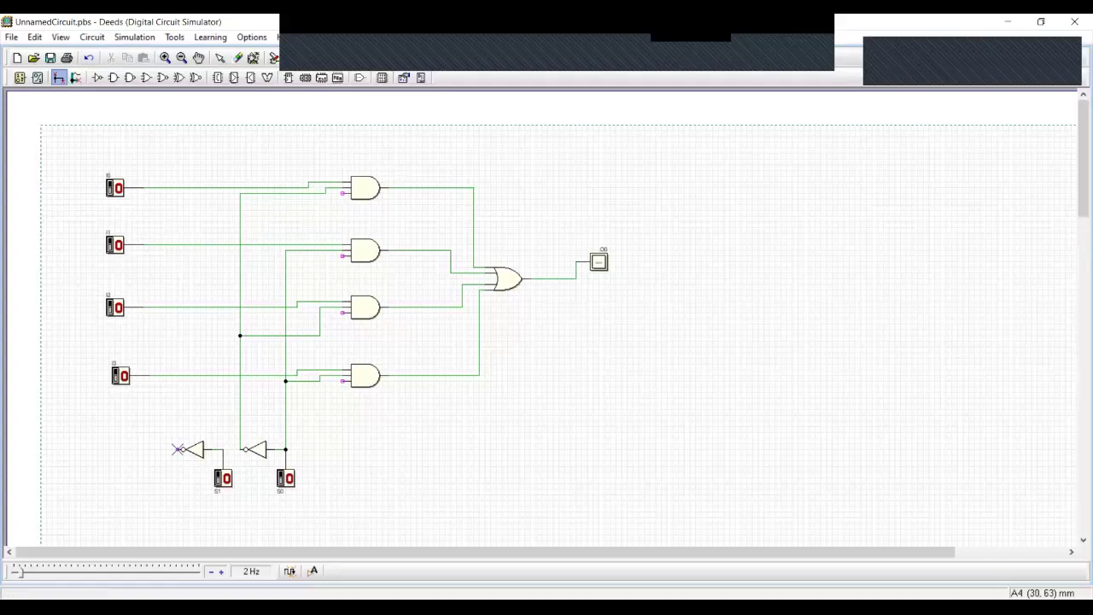
pyautogui.click(176, 210)
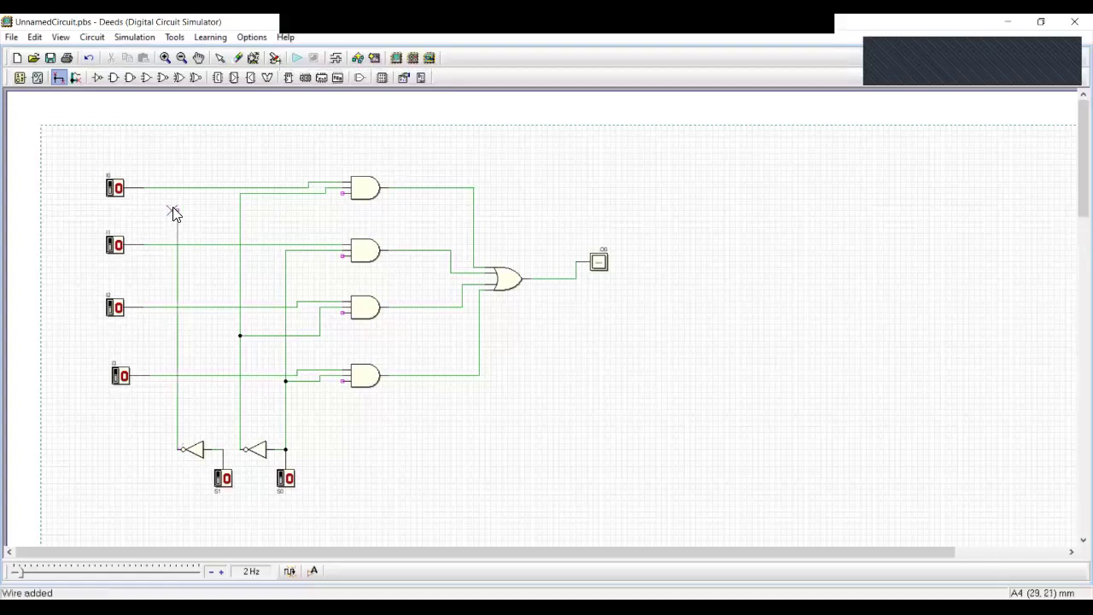
pyautogui.click(342, 194)
pyautogui.click(319, 211)
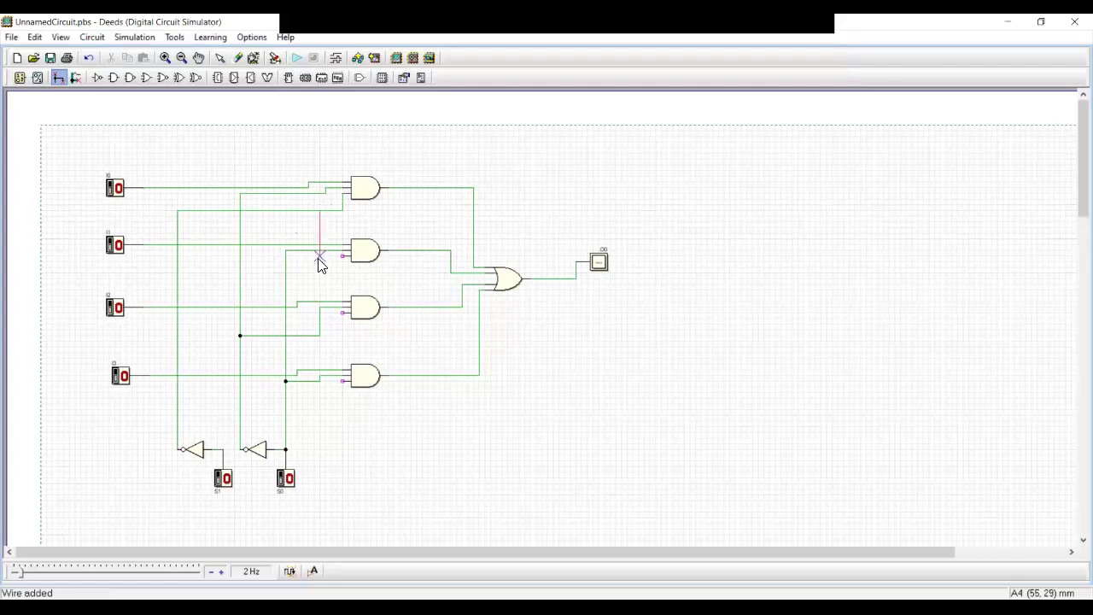
pyautogui.click(342, 257)
# Wire the direct S1 signal to the lower inputs of the third and fourth AND gates
pyautogui.click(223, 449)
pyautogui.click(224, 318)
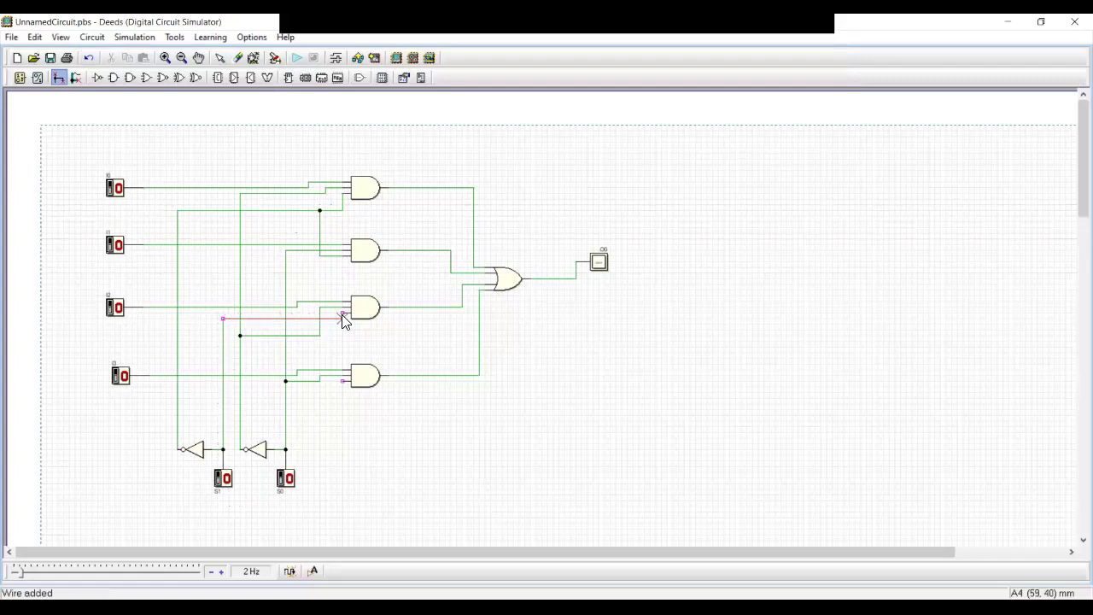
pyautogui.click(342, 318)
pyautogui.click(332, 334)
pyautogui.click(340, 377)
# Start the interactive circuit animation and toggle the I0 to I3 switches on and off with S1 and S0 at 0
pyautogui.click(296, 59)
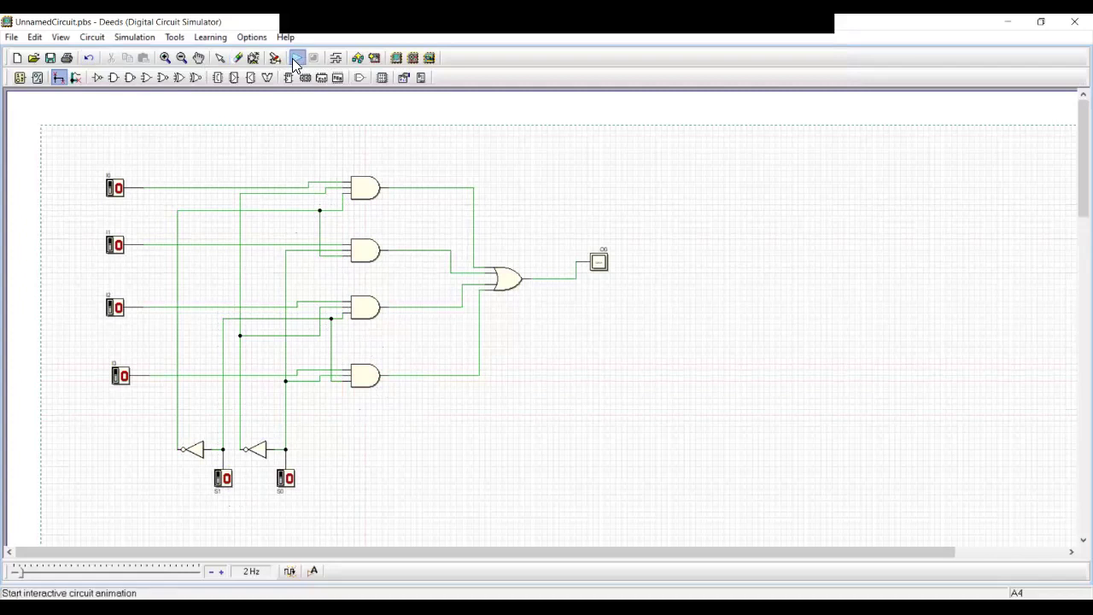
pyautogui.click(499, 335)
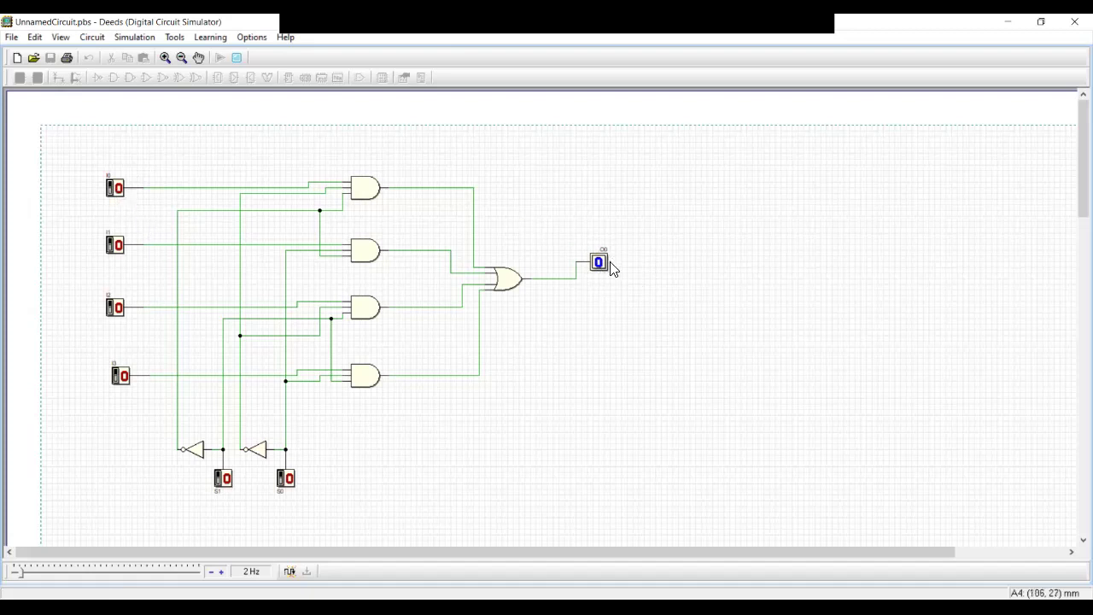
pyautogui.click(114, 193)
pyautogui.click(114, 190)
pyautogui.click(114, 247)
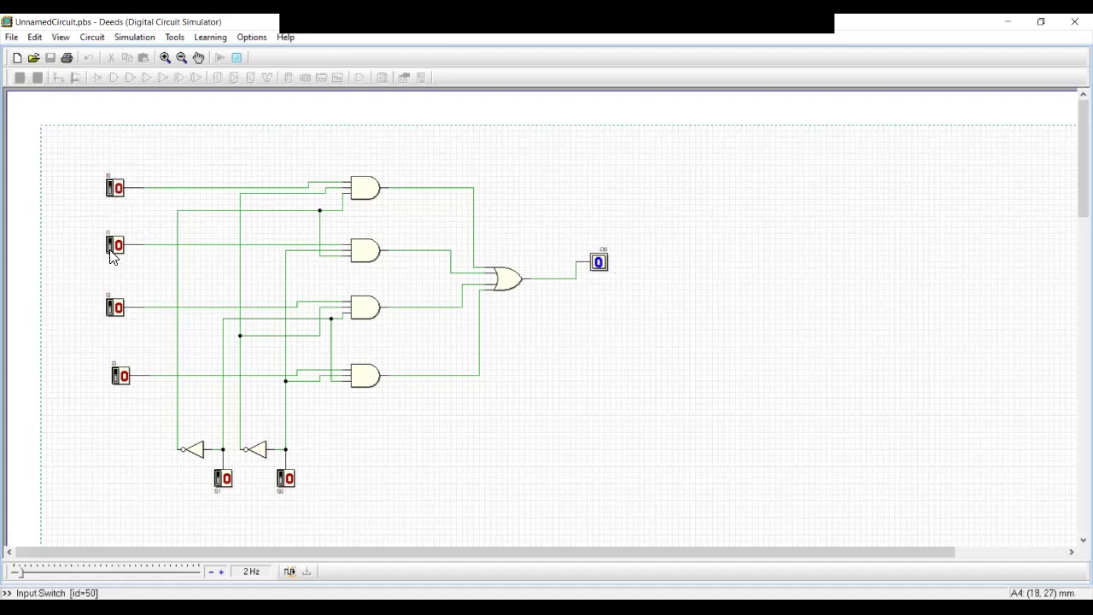
pyautogui.click(114, 311)
pyautogui.click(121, 374)
pyautogui.click(120, 375)
pyautogui.click(114, 309)
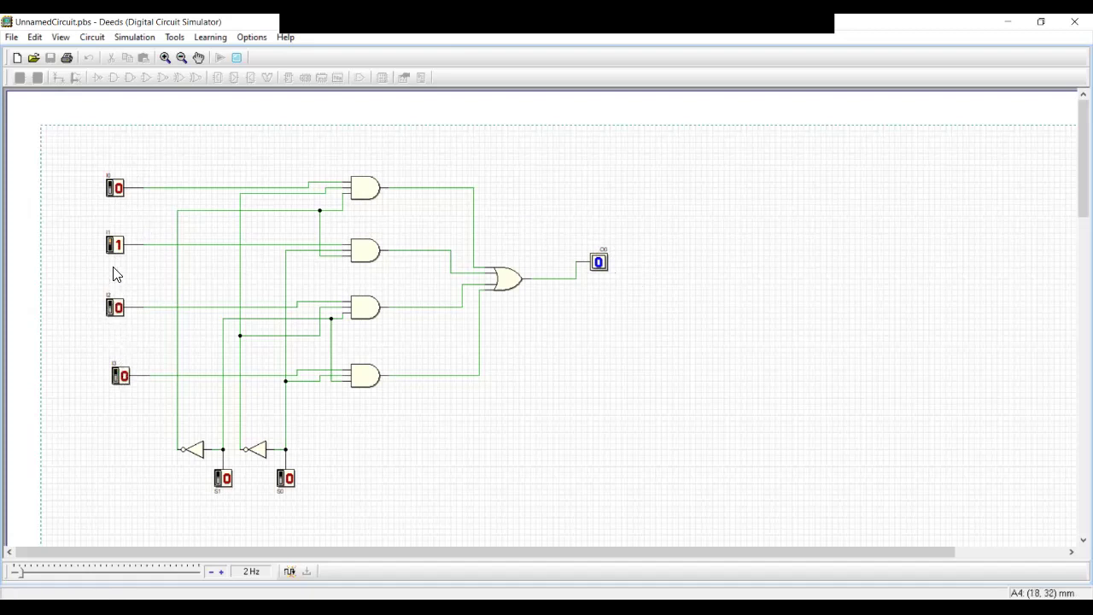
pyautogui.click(115, 245)
# Set S1 and S0 to 1, and switch I3 on and back off to test the output
pyautogui.click(114, 307)
pyautogui.click(222, 478)
pyautogui.click(119, 377)
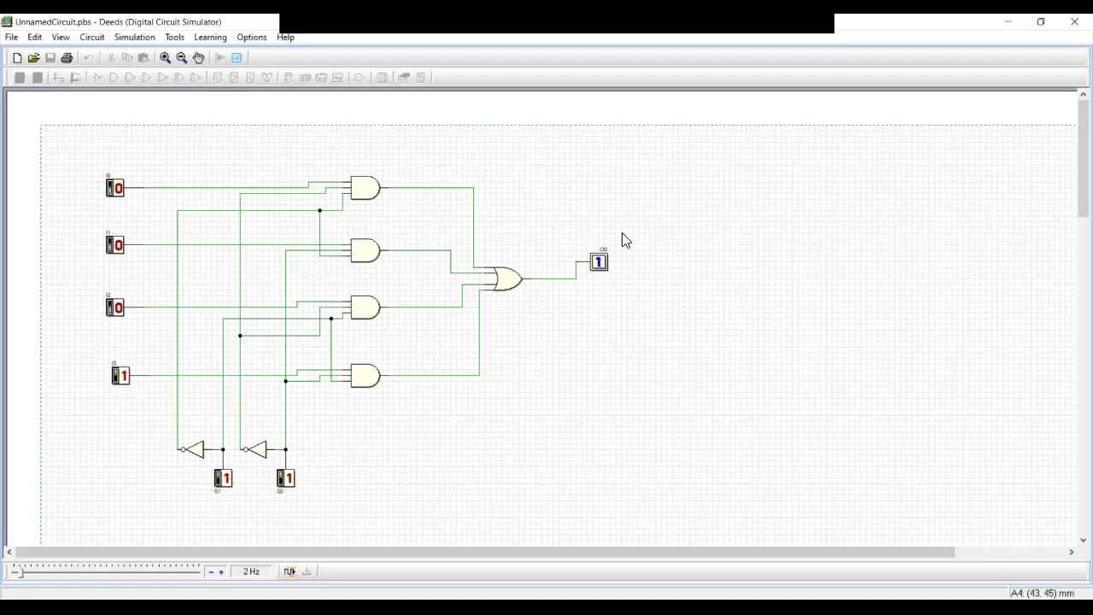
pyautogui.click(121, 378)
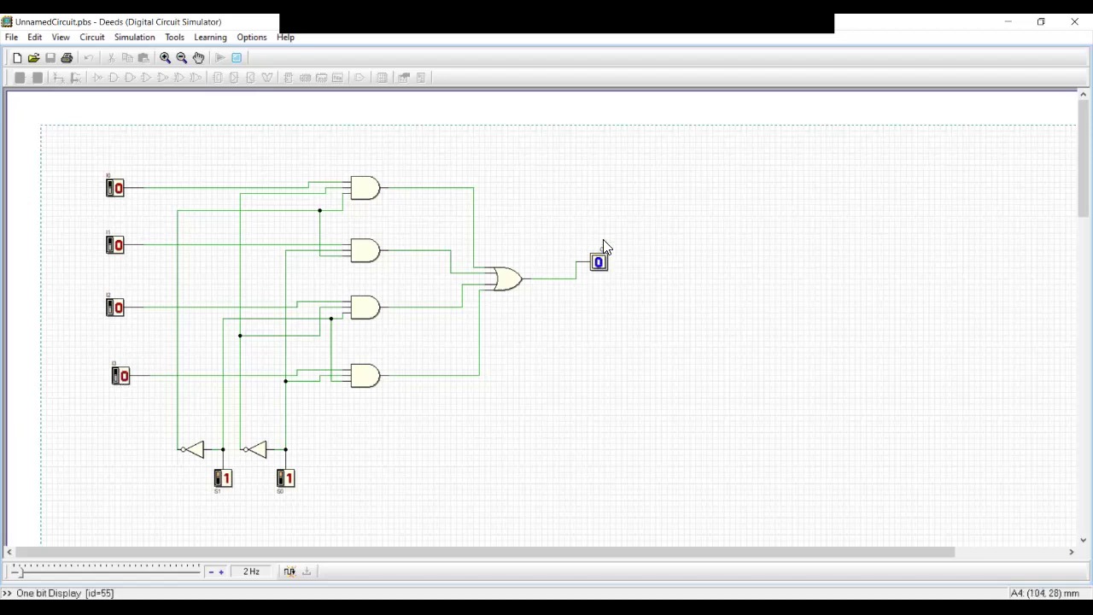